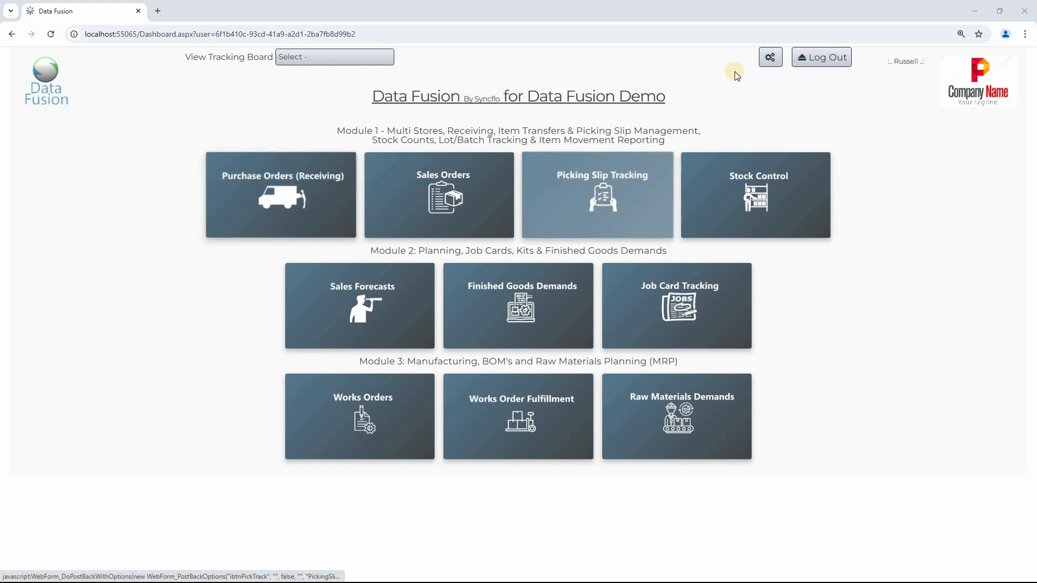
Step: Open the items master list from the settings and search it for "bike"
left_click(770, 57)
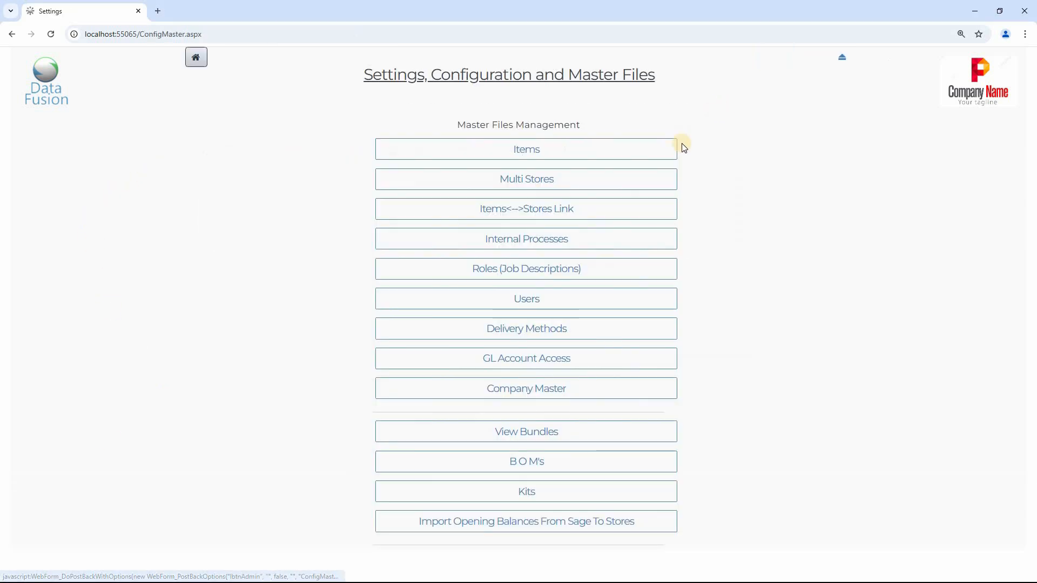
left_click(522, 151)
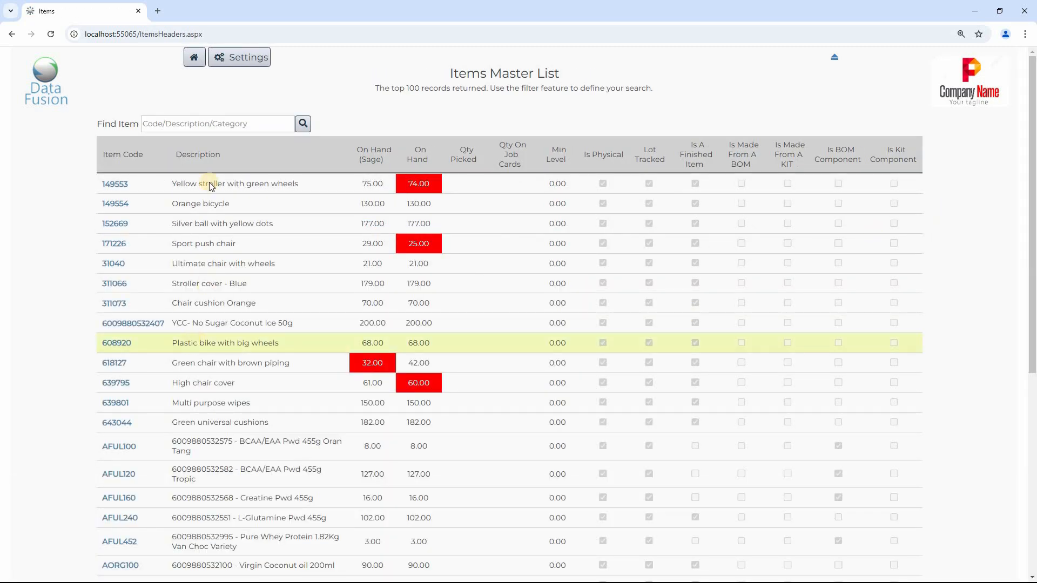
left_click(178, 122)
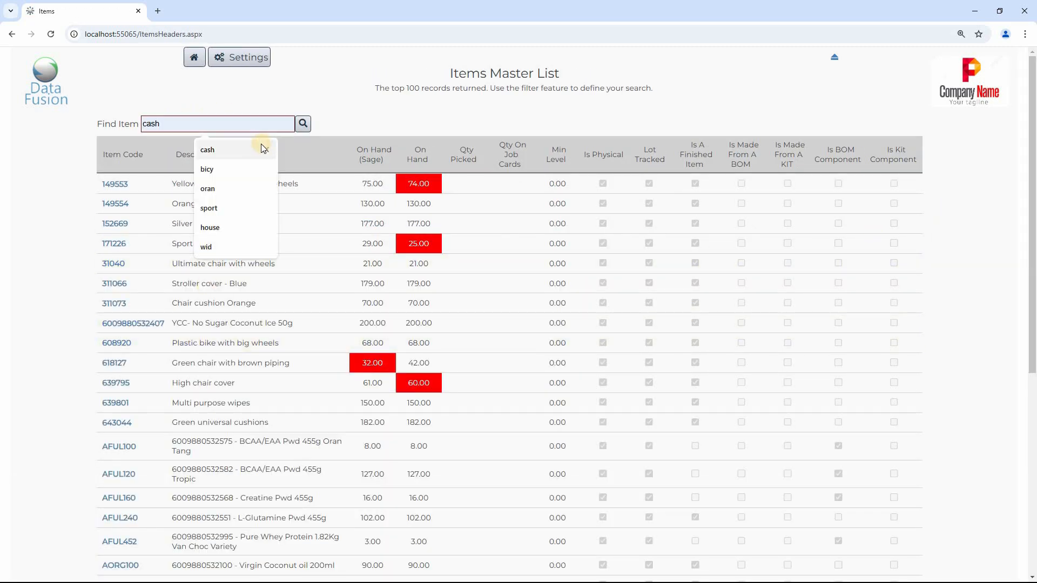
type("bike")
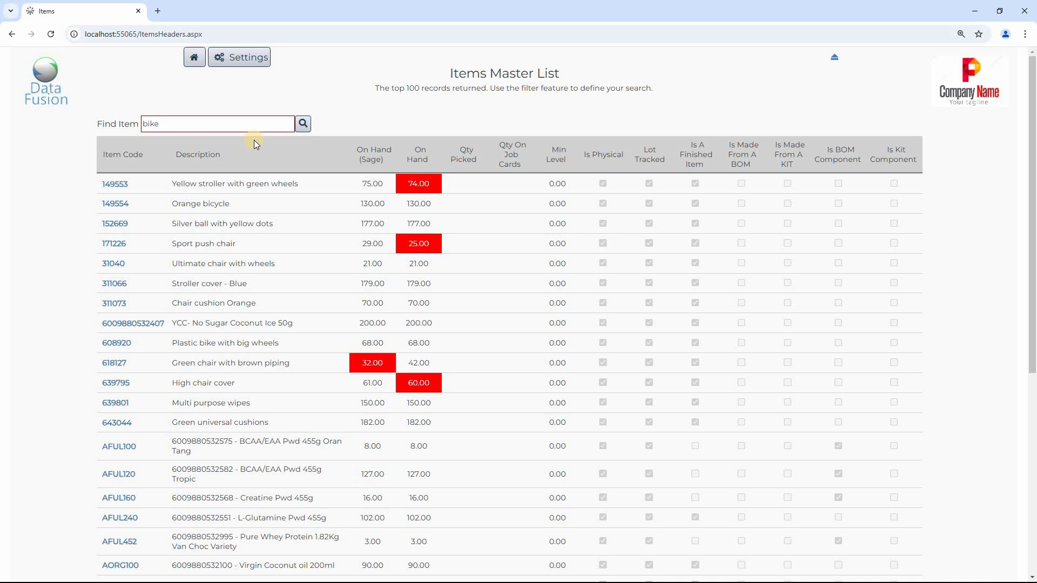
key("Return")
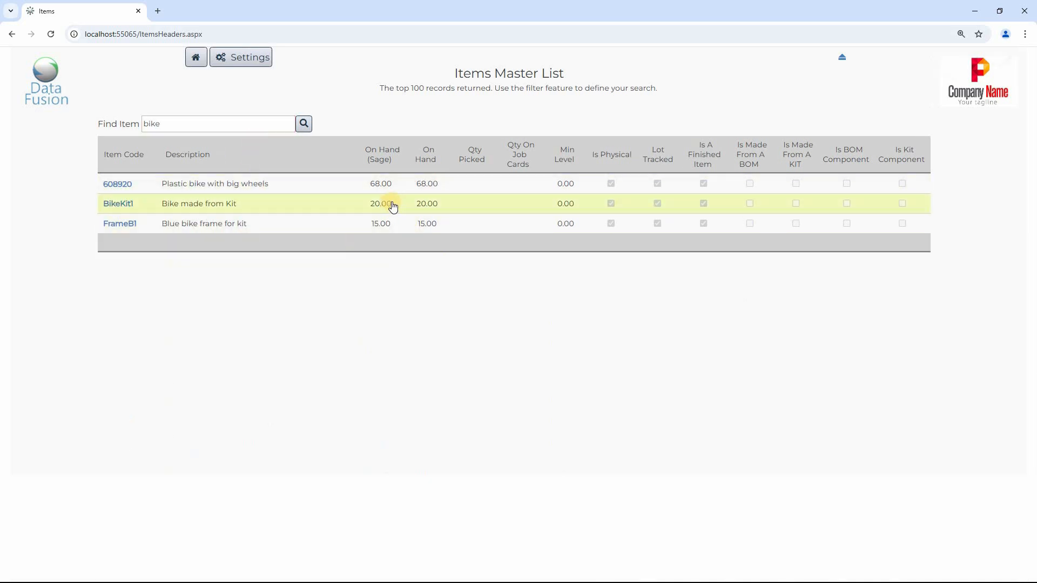
Step: Check the Sage and Data Fusion on-hand quantities of the Bike made from Kit item, and return to the dashboard
left_click_drag(238, 204, 160, 205)
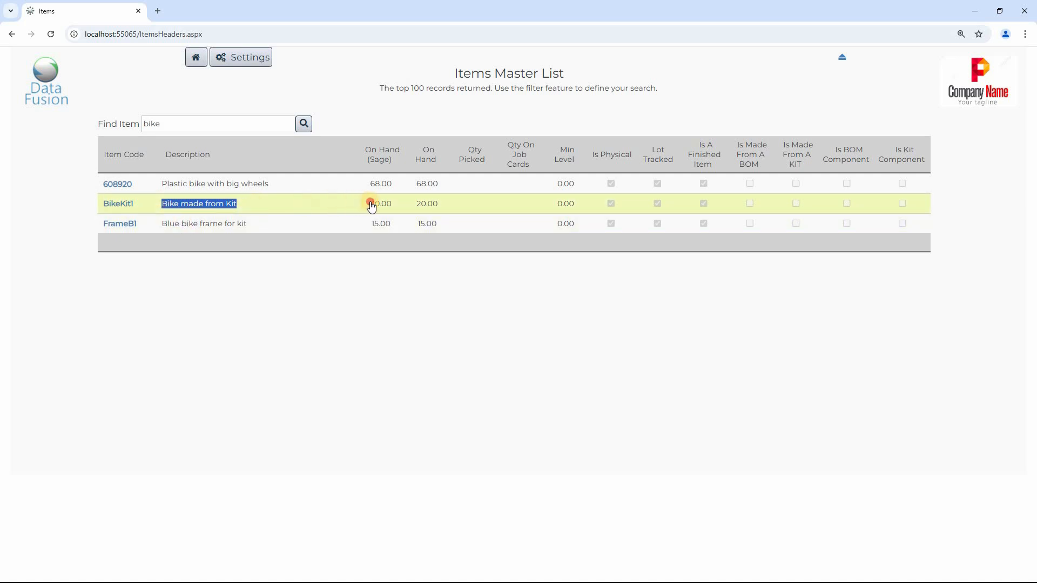
left_click_drag(370, 204, 447, 206)
left_click(447, 205)
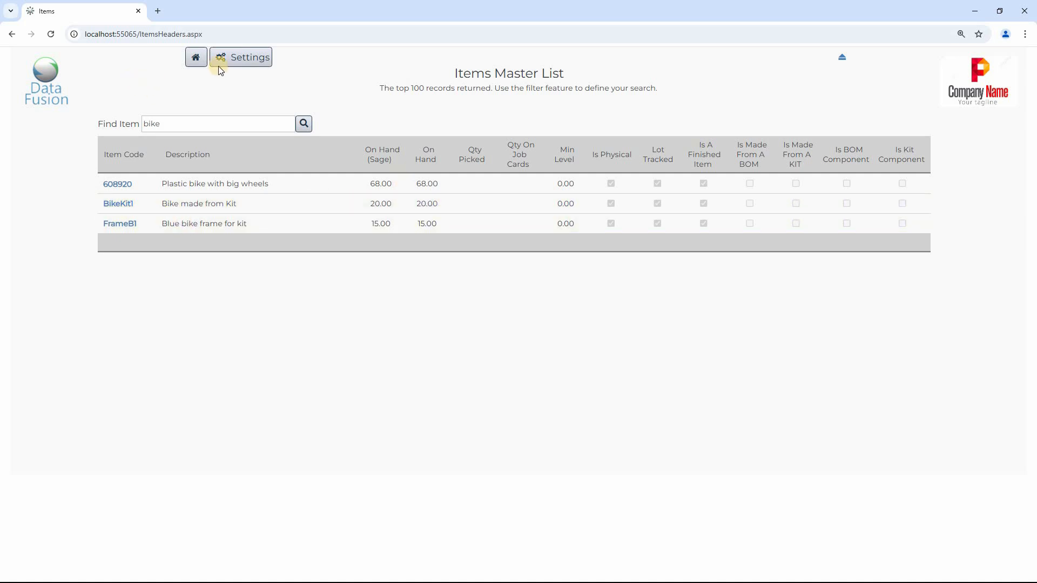
left_click(199, 63)
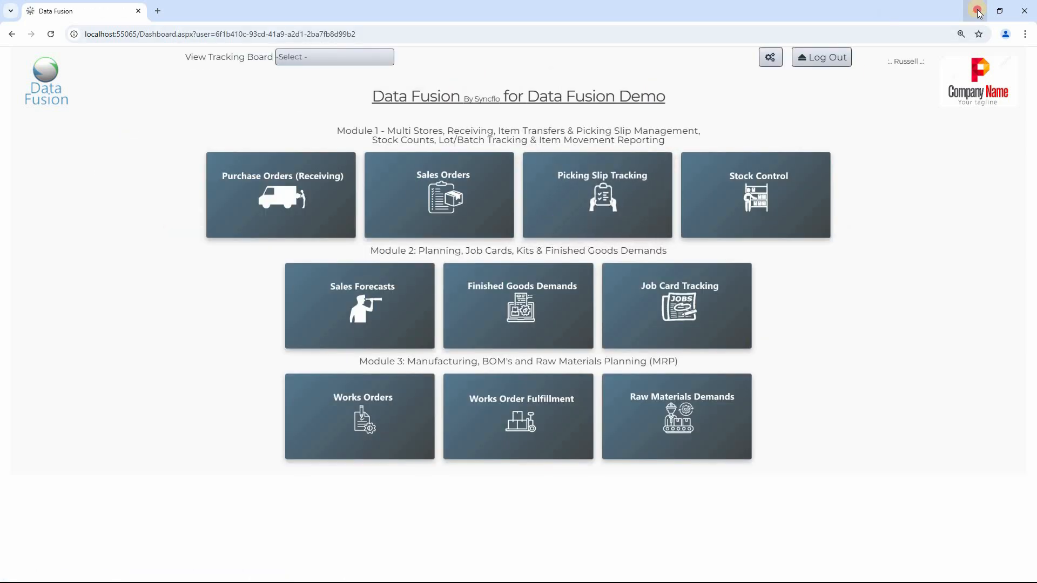
Step: Switch to Sage Accounting and start a new purchase order for the supplier Joe Soap engineering
left_click(978, 10)
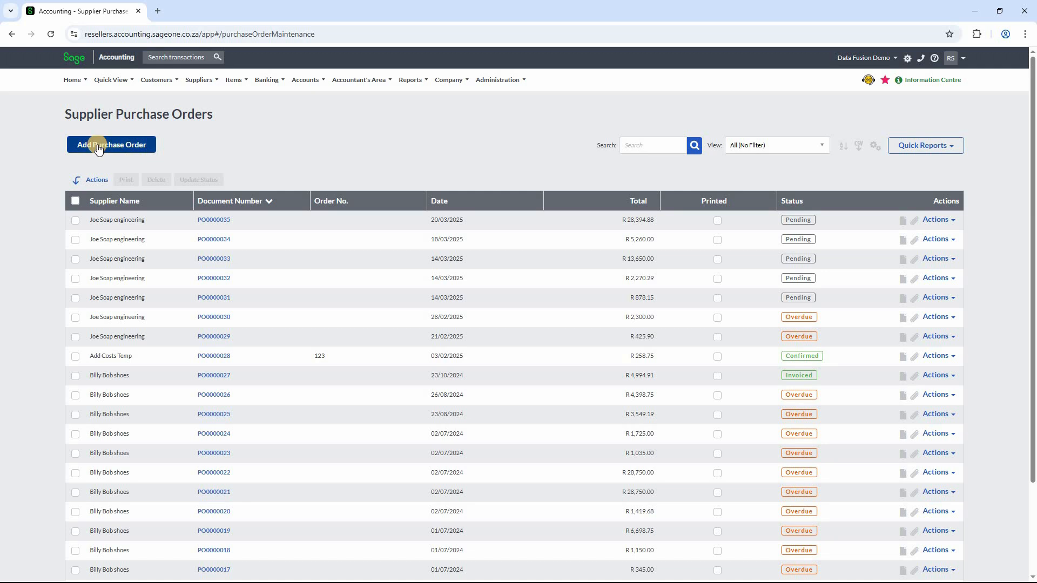
left_click(98, 149)
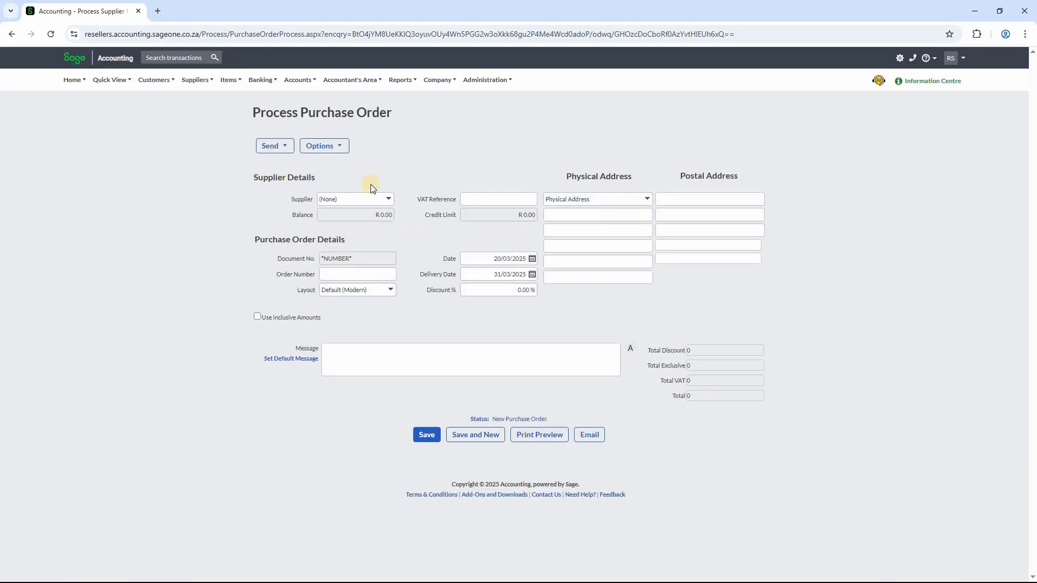
left_click(396, 199)
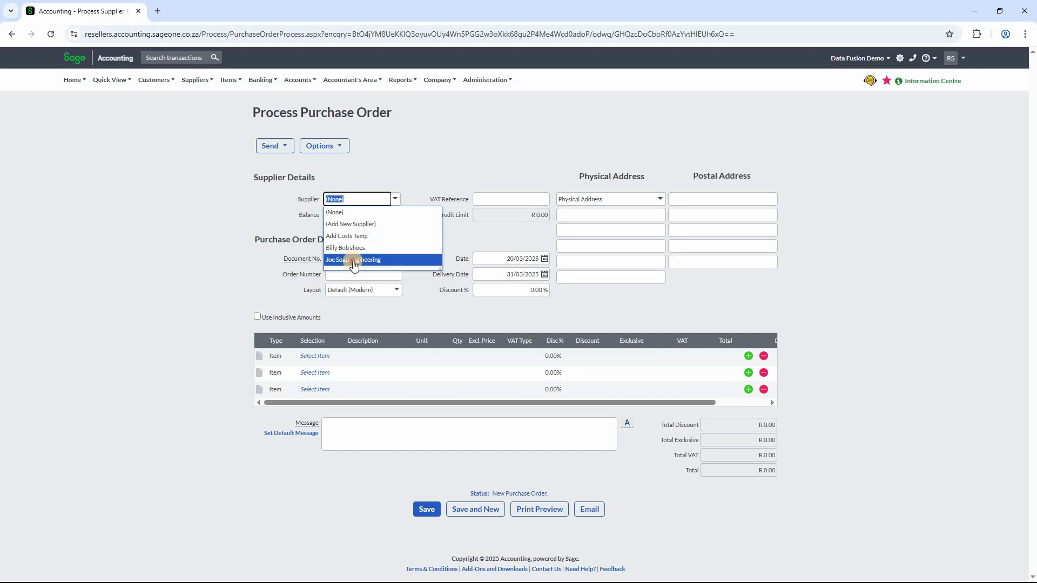
left_click(350, 260)
Step: Add the item BikeKit1, Bike made from Kit, to the first line of the purchase order
left_click(318, 357)
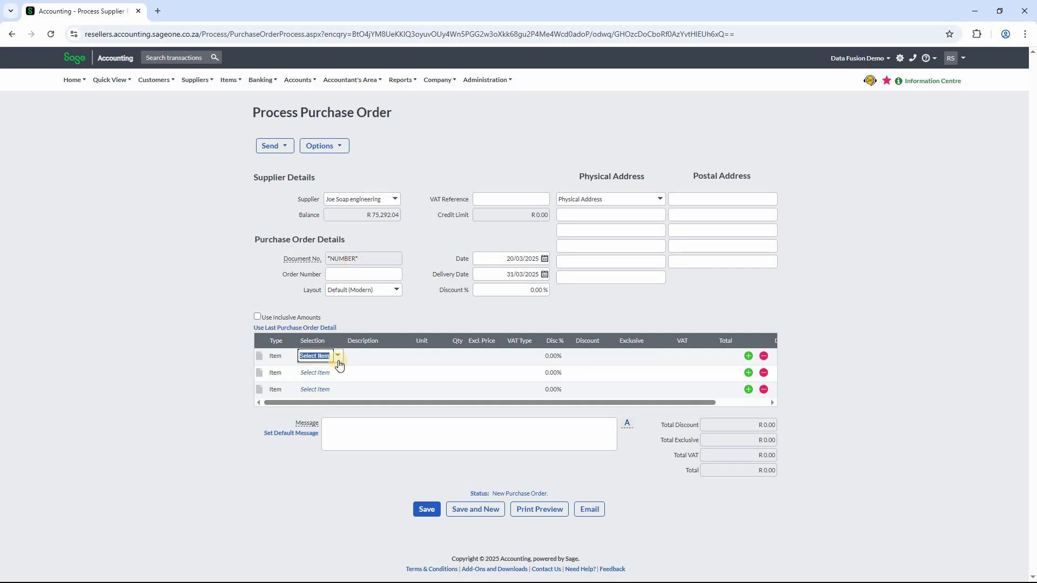
left_click(338, 355)
type("bik")
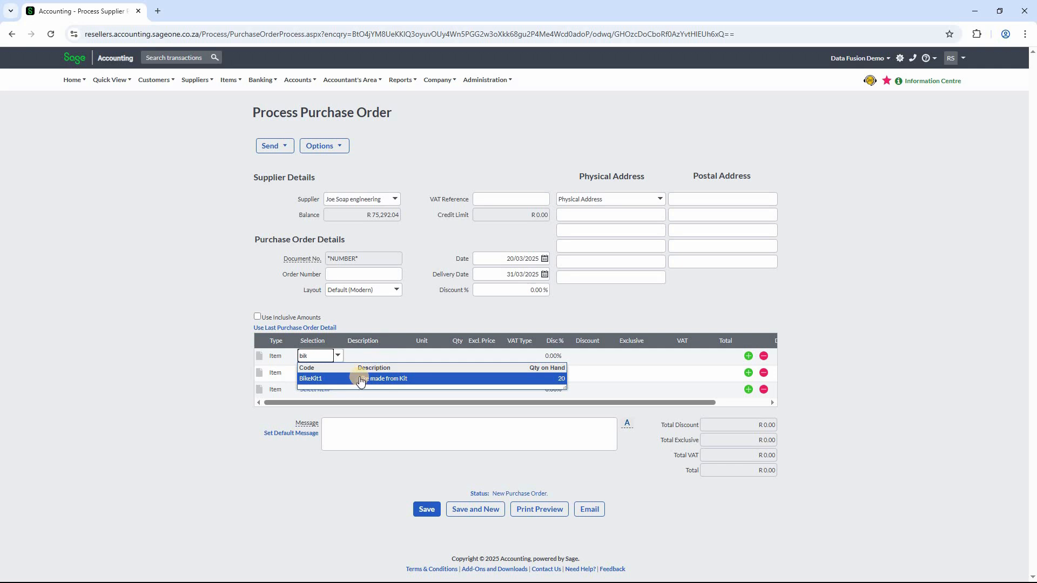
left_click(358, 378)
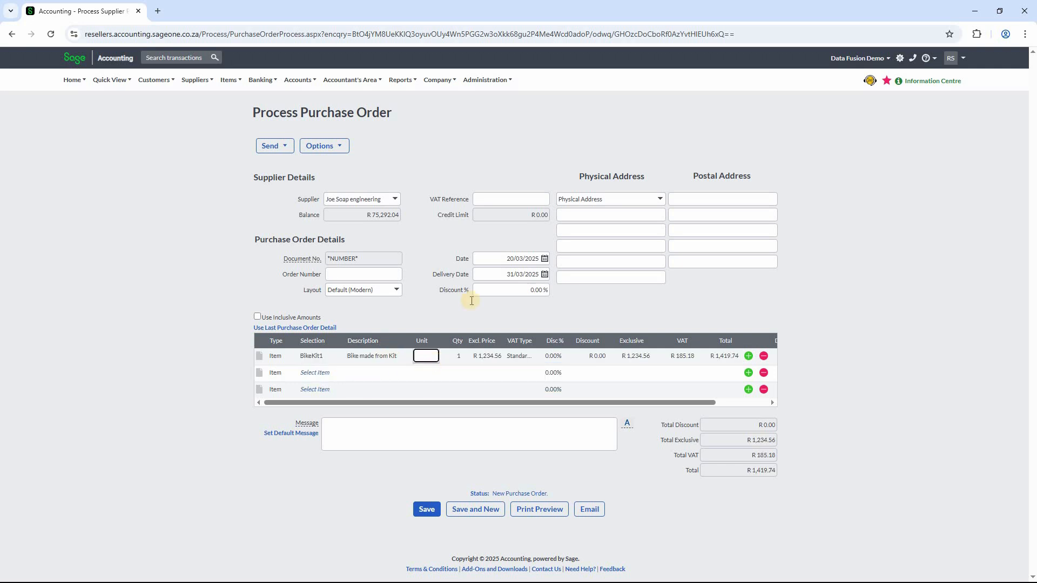
Step: Set the BikeKit1 line's unit to ea and its quantity to 7, and save the purchase order
key("Tab")
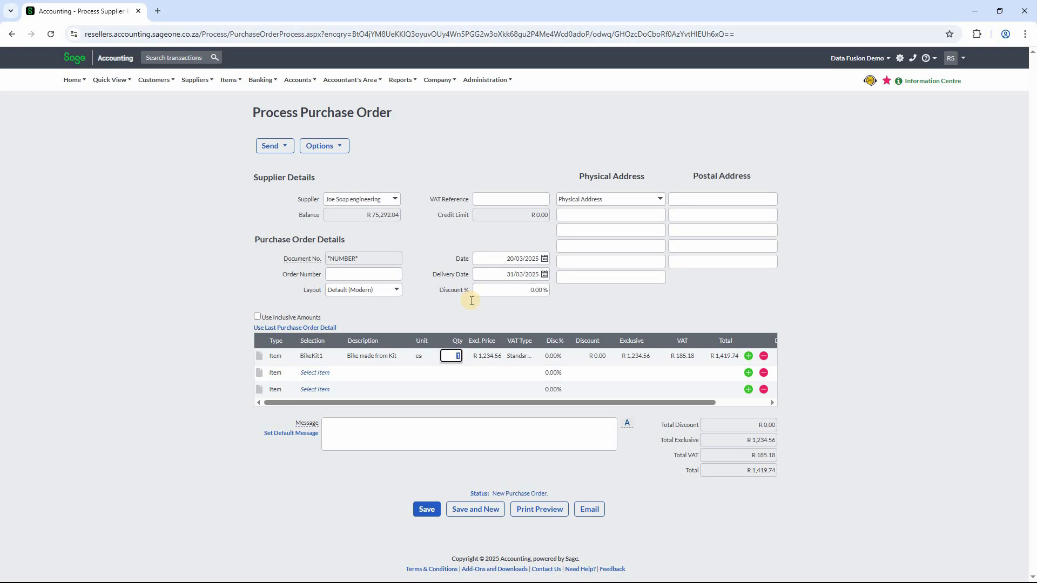
key("Tab")
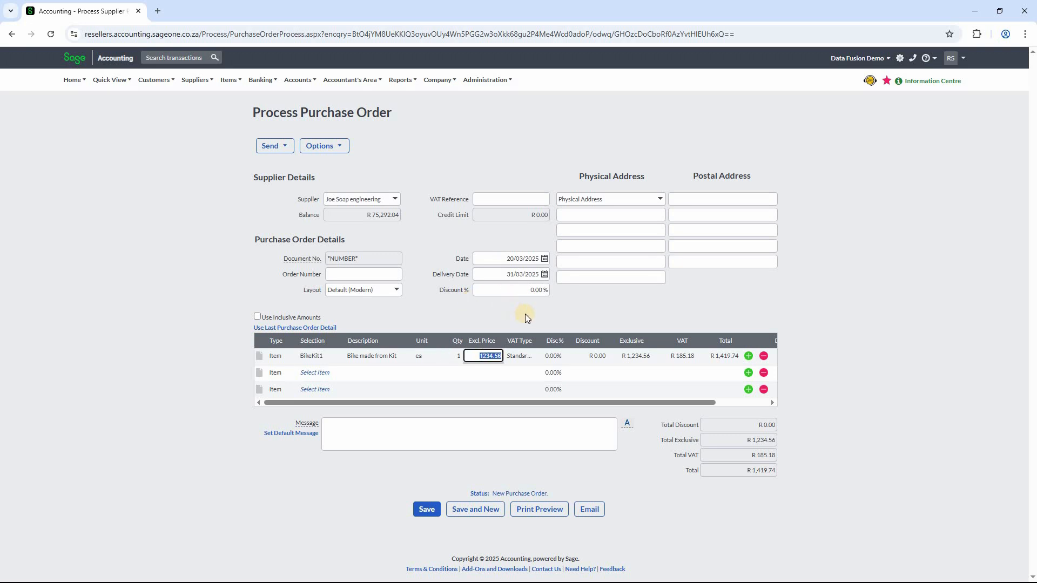
left_click(488, 356)
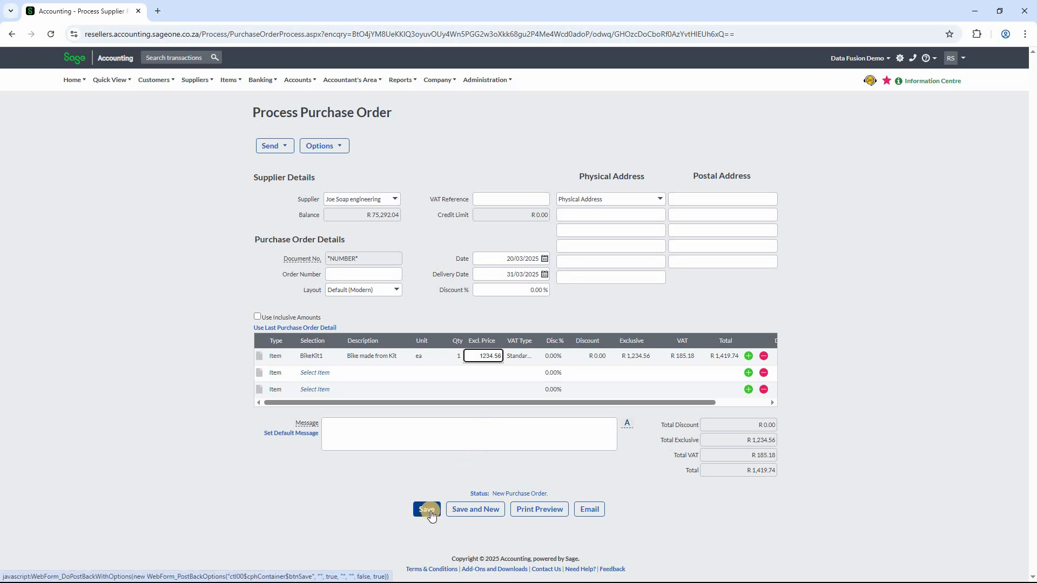
left_click(455, 356)
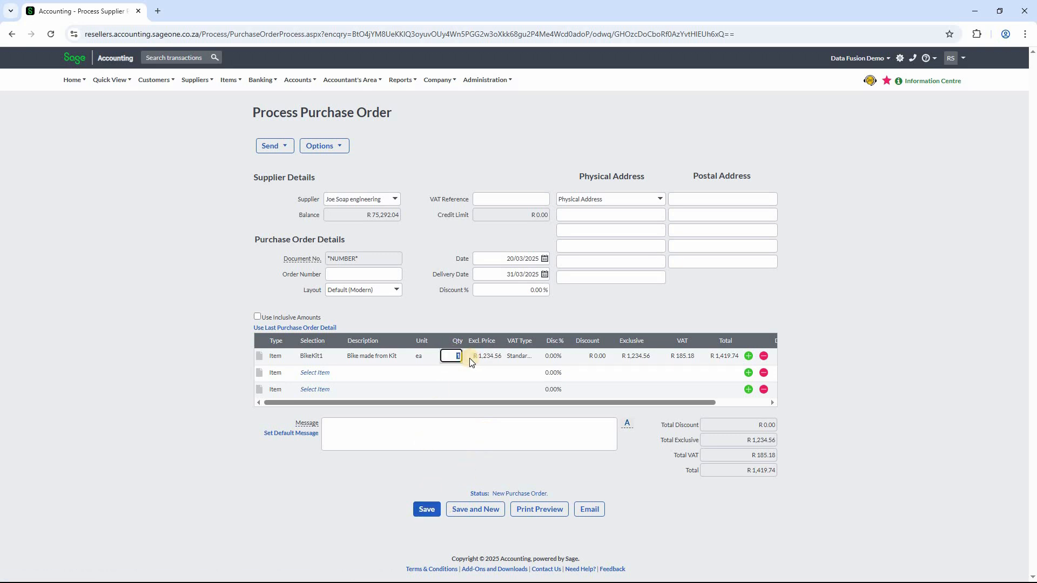
type("7")
left_click(428, 509)
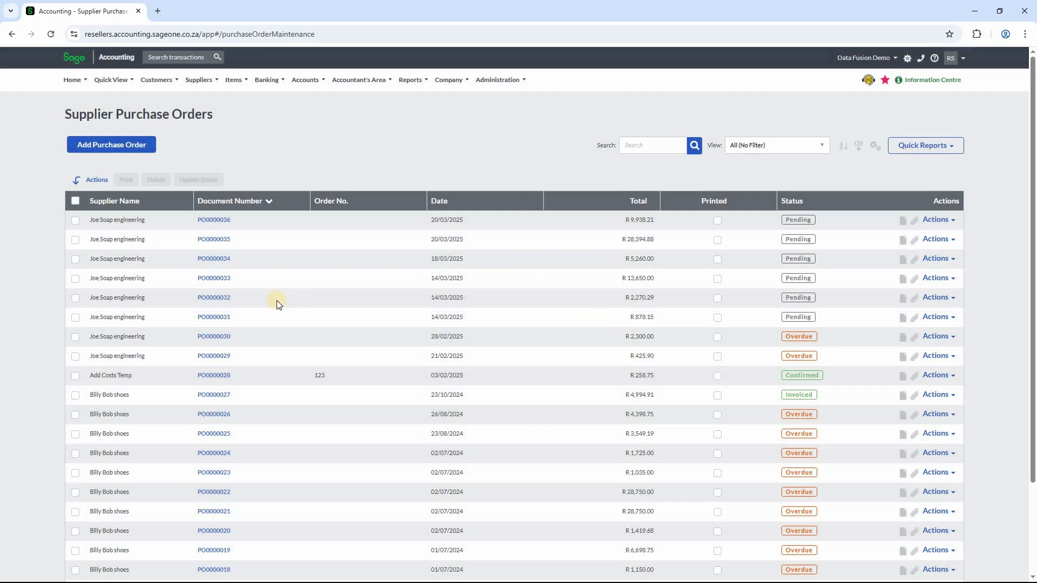
Step: Switch to Data Fusion and open the newly saved Joe Soap engineering purchase order for receiving
left_click_drag(232, 223, 209, 221)
key("alt+Tab")
left_click(285, 203)
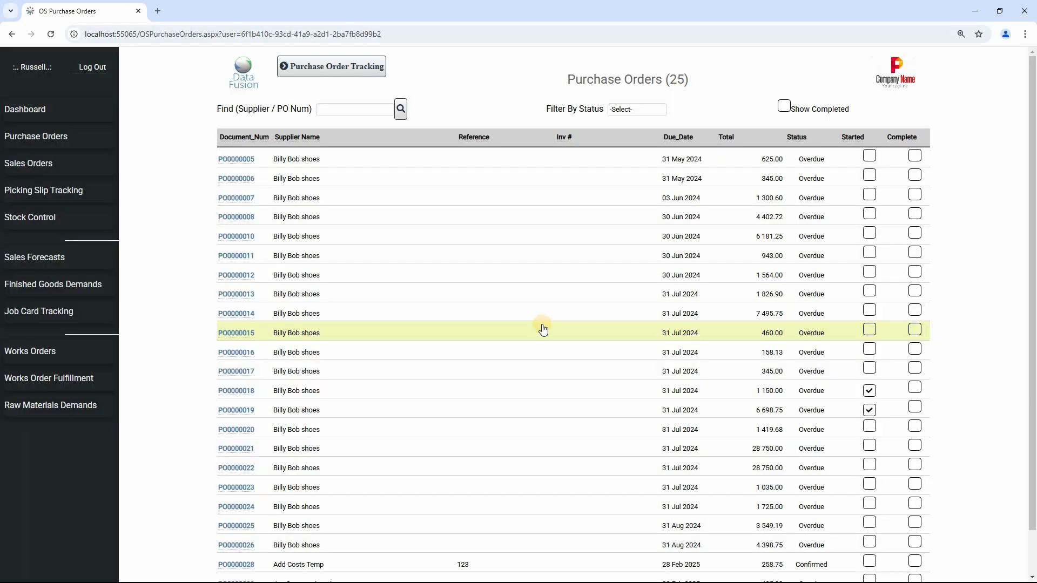
scroll(203, 313, "down", 1)
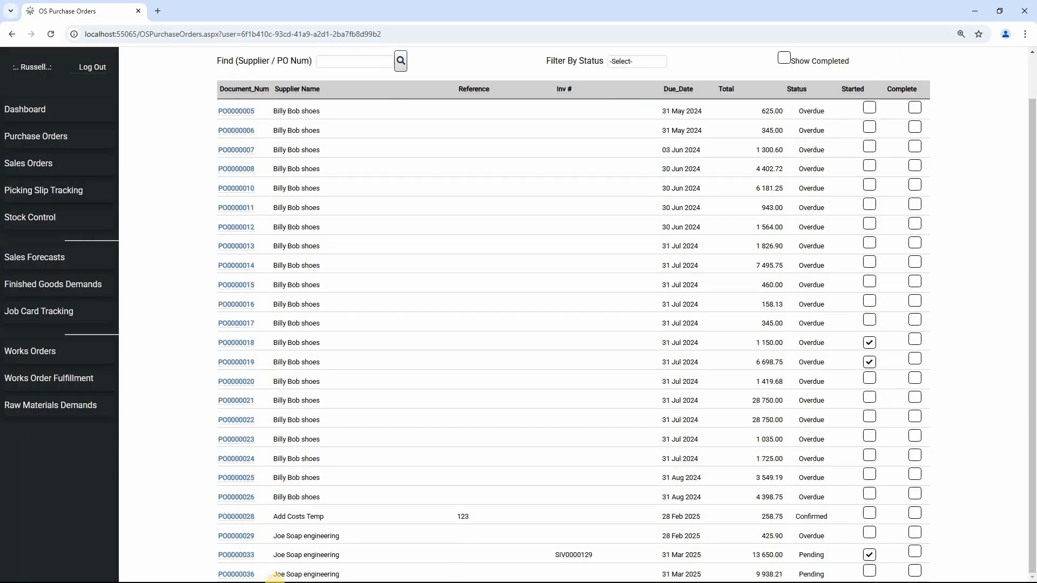
left_click(245, 575)
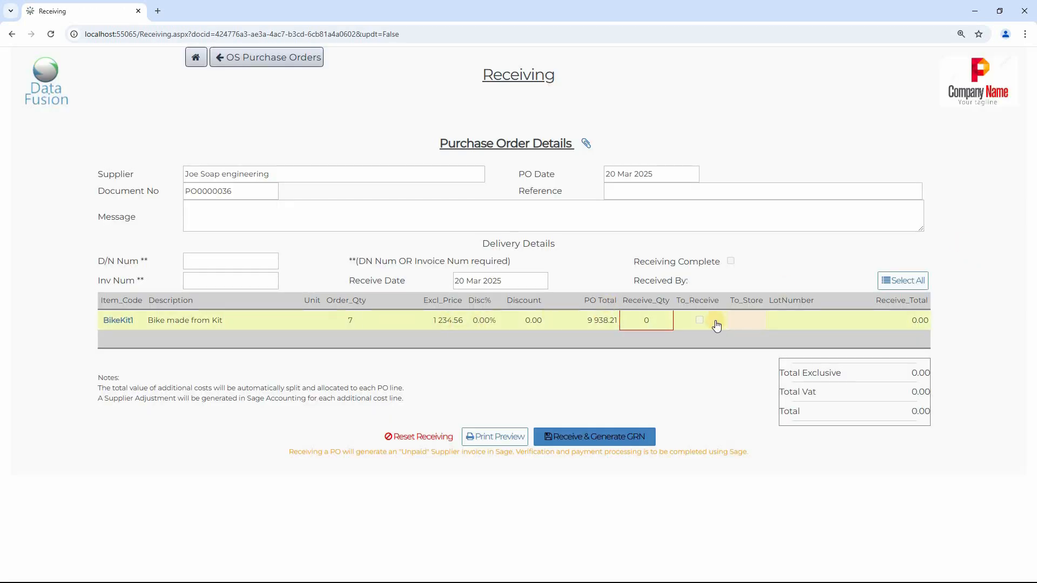
Step: Enter 44444444 as both the delivery note number and the invoice number of the receipt
left_click(207, 265)
type("44444444")
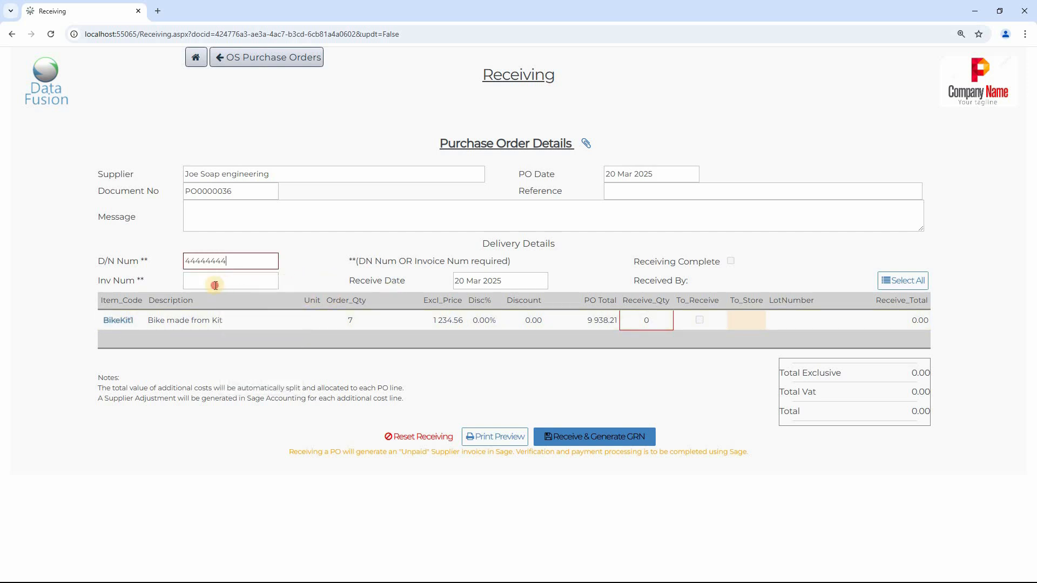
key("Tab")
type("44444444")
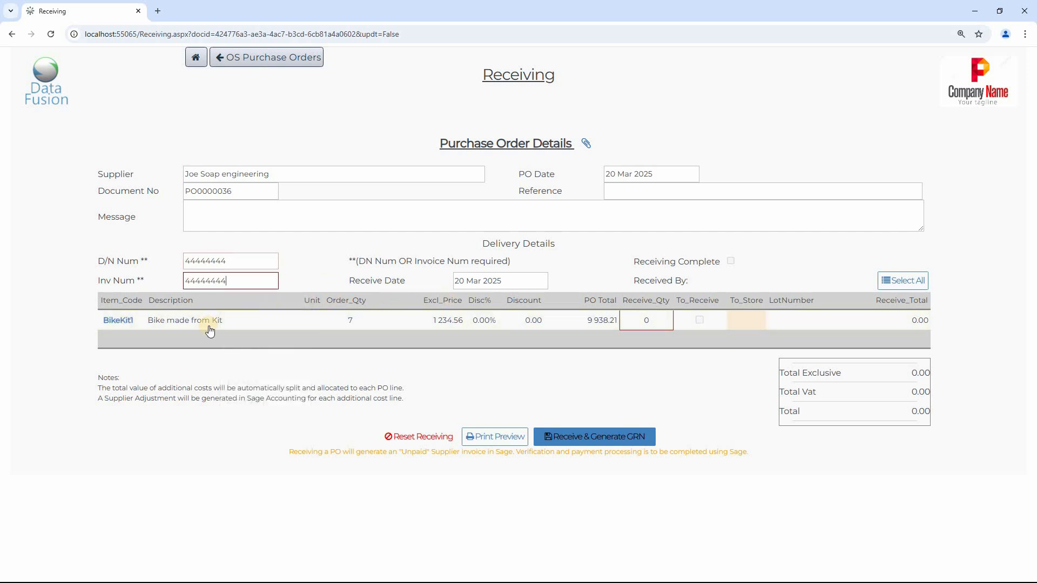
Step: Set the BikeKit1 line's received quantity to 7 into the Raw Materials store, and save its receiving as complete
left_click(118, 321)
left_click(589, 233)
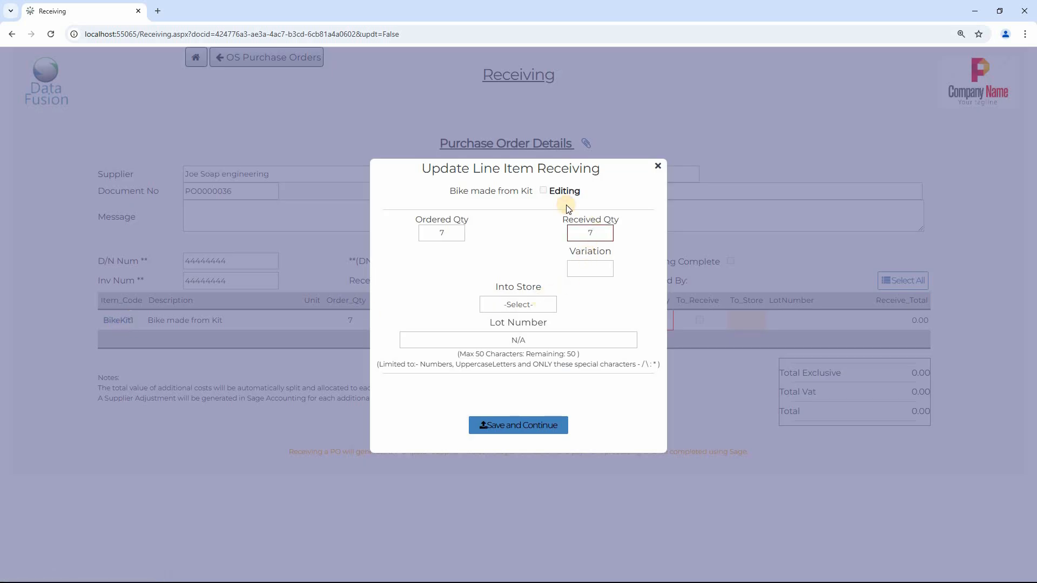
type("7")
left_click(539, 304)
left_click(540, 332)
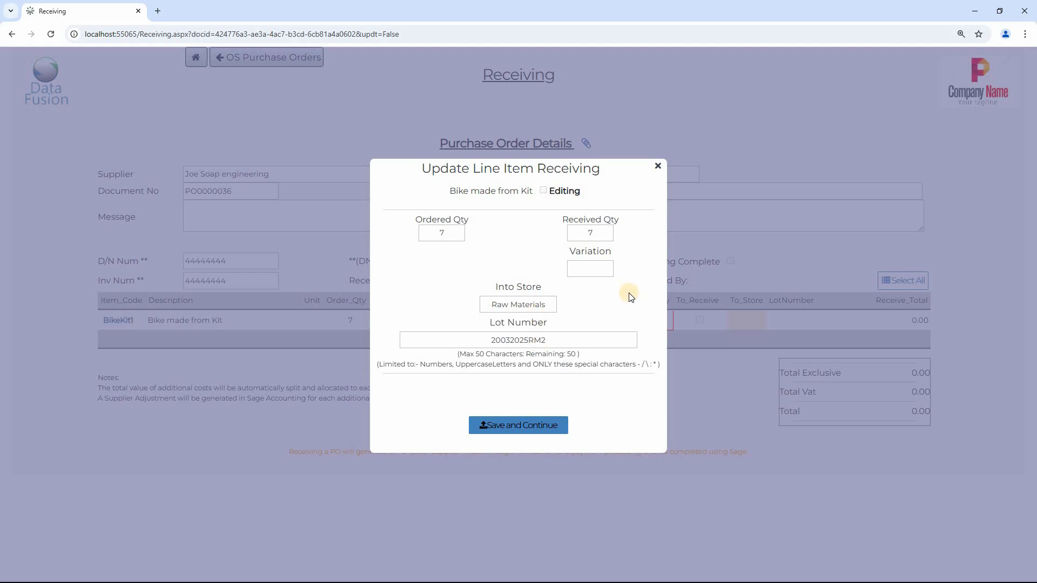
left_click(498, 426)
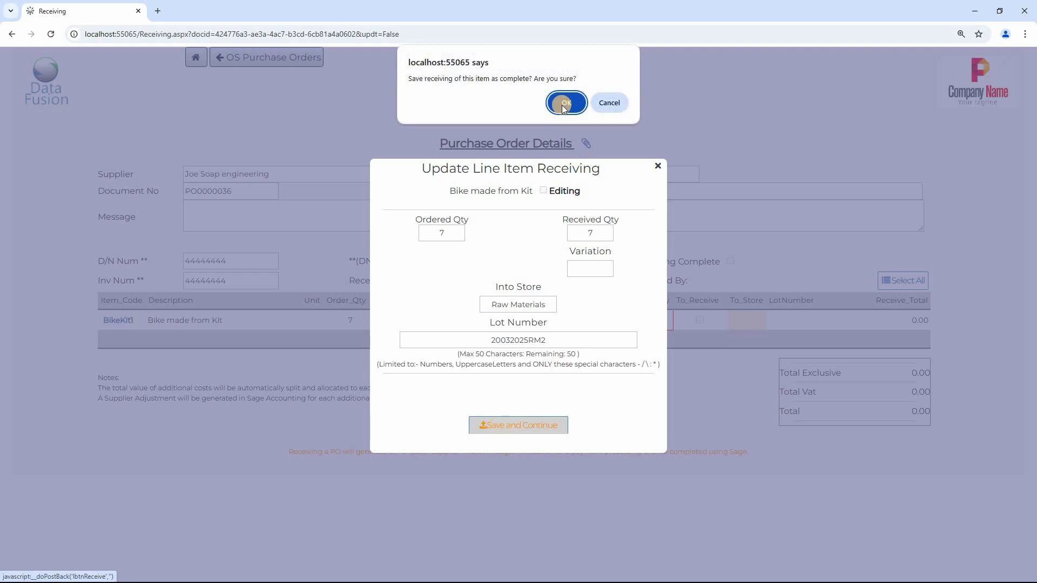
left_click(563, 104)
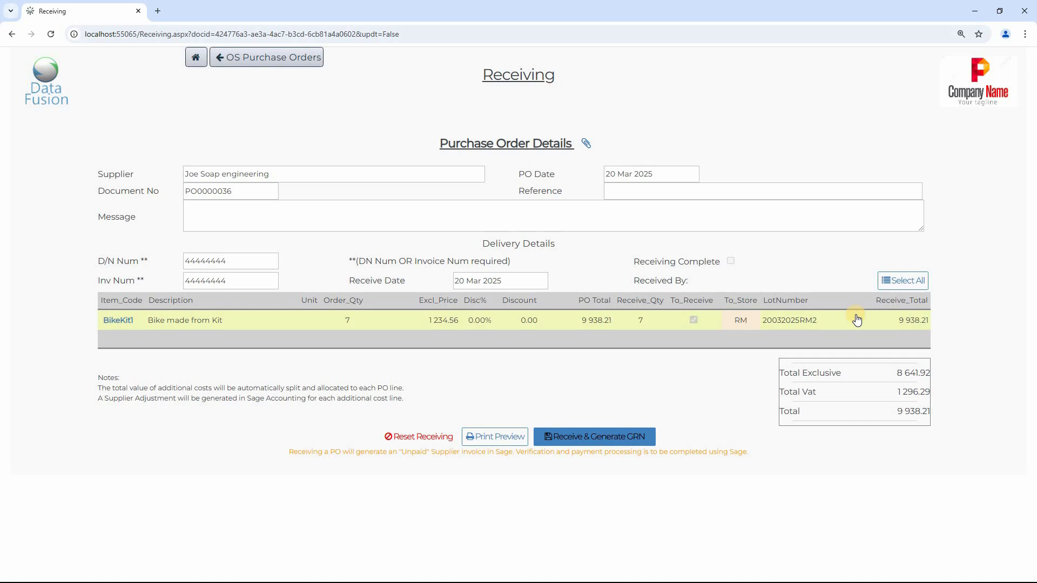
Step: Receive all items and generate the GRN, and highlight the generated supplier invoice number and the purchase order number
left_click(594, 443)
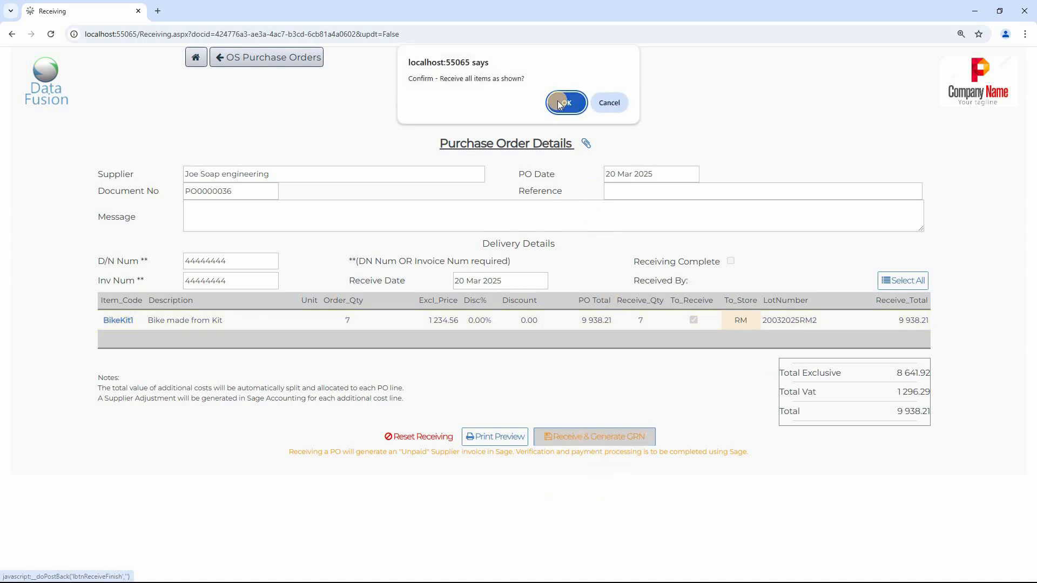
left_click(564, 103)
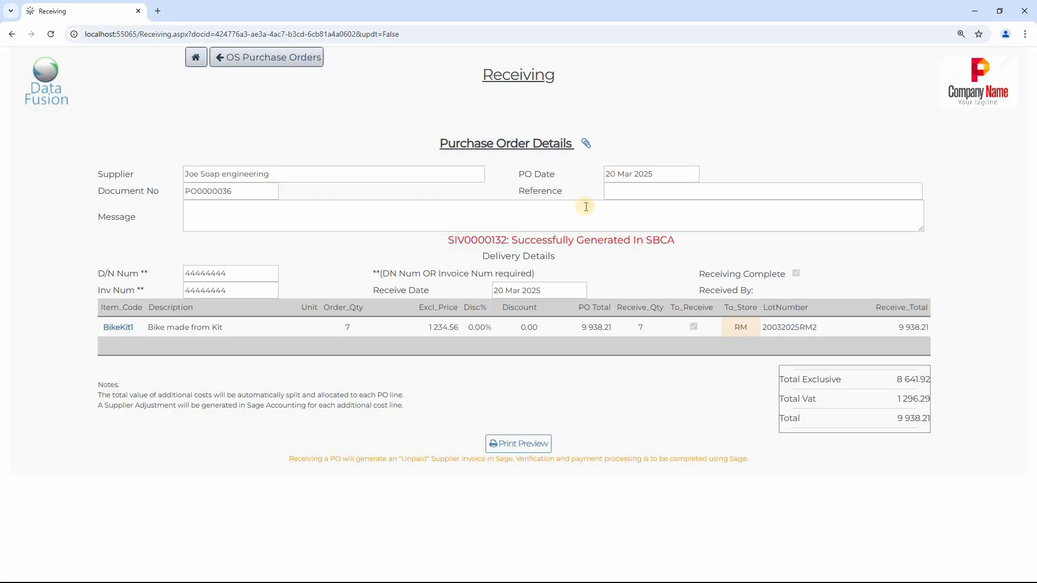
left_click_drag(490, 239, 507, 240)
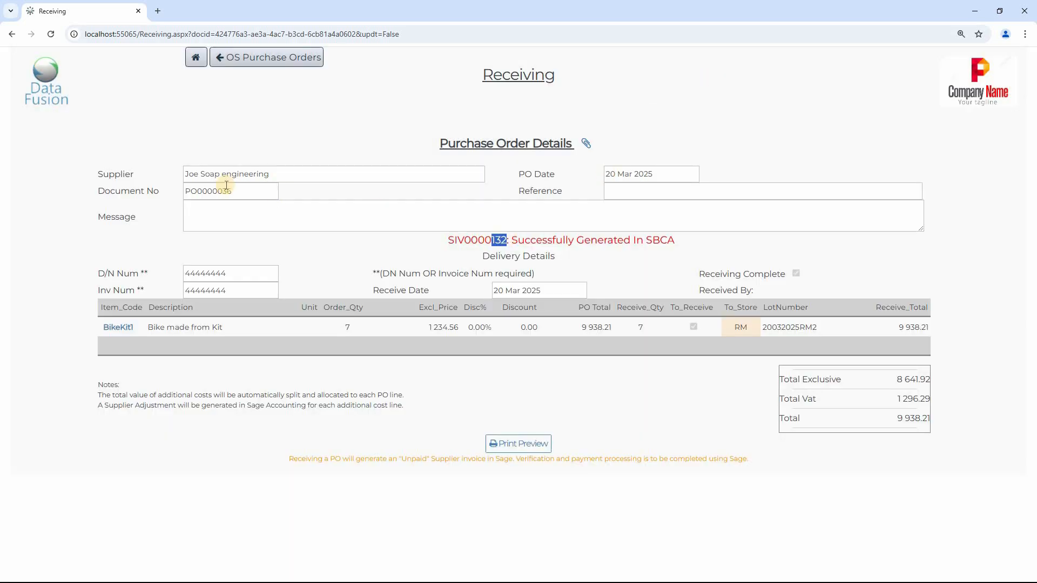
left_click_drag(232, 191, 221, 192)
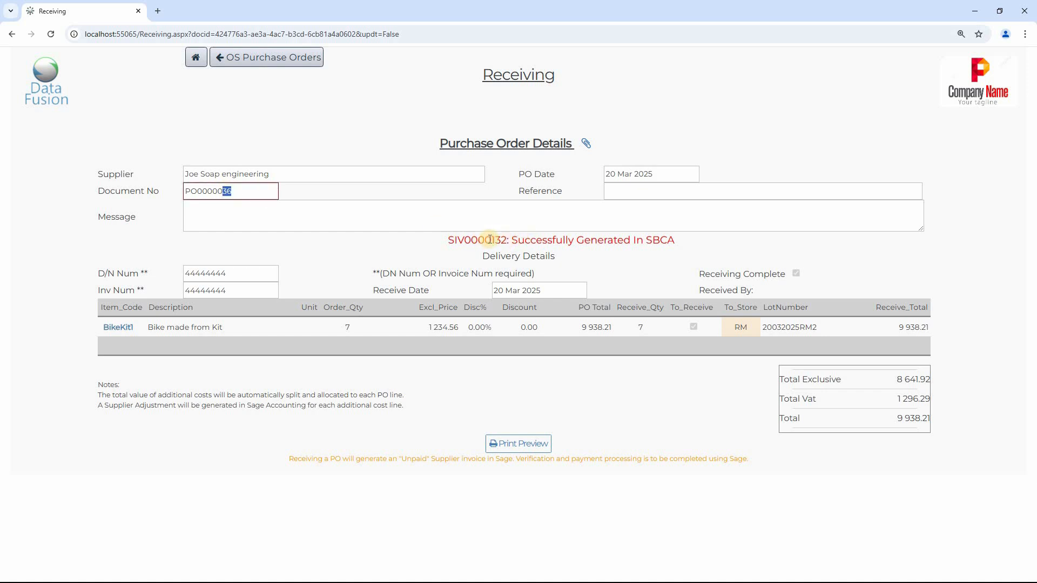
left_click_drag(491, 240, 508, 239)
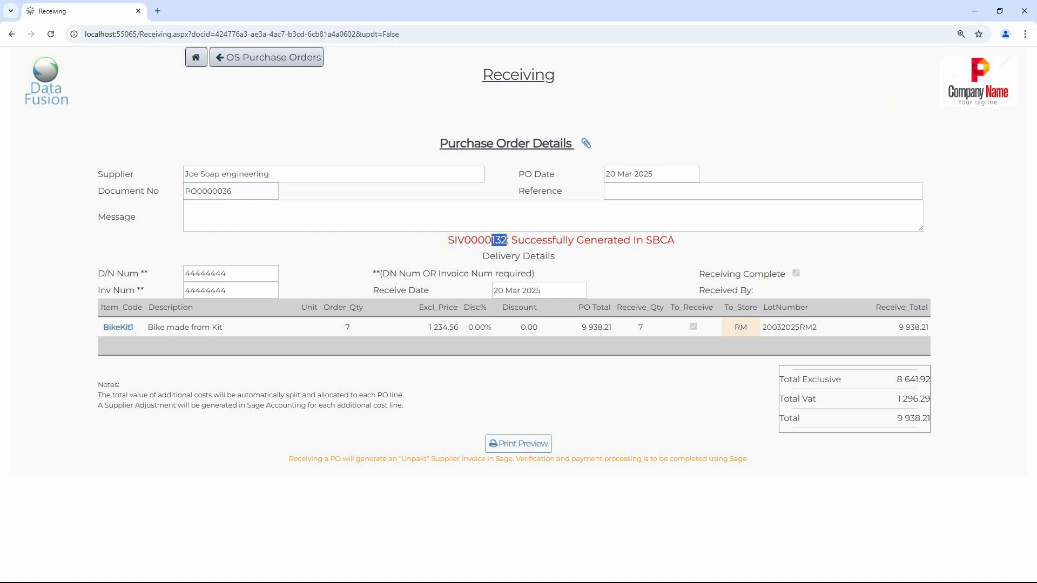
Step: Switch to Sage and open the newest Joe Soap engineering supplier invoice to check it against the received purchase order
key("alt+Tab")
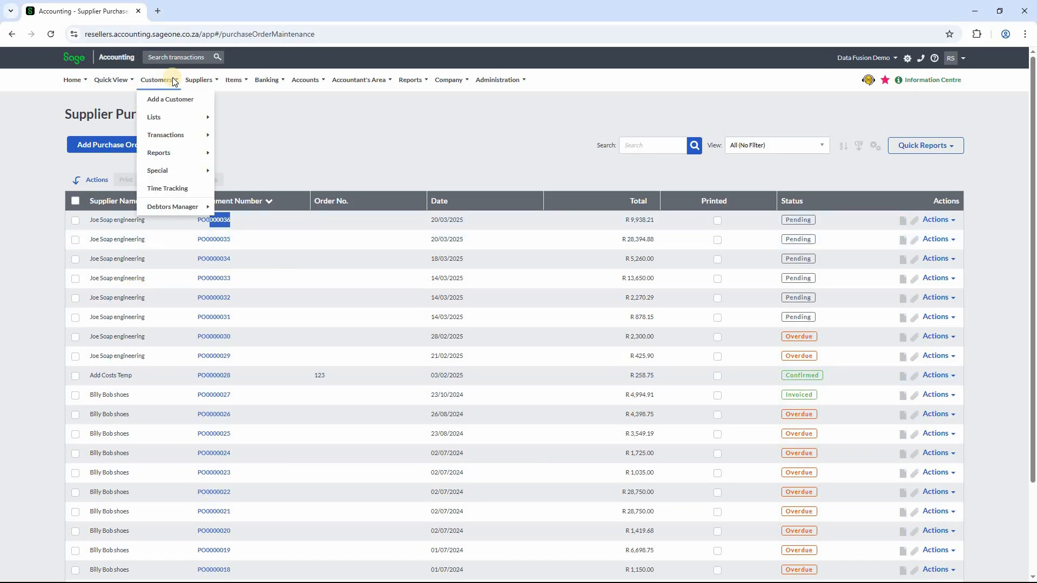
mouse_move(199, 80)
mouse_move(210, 135)
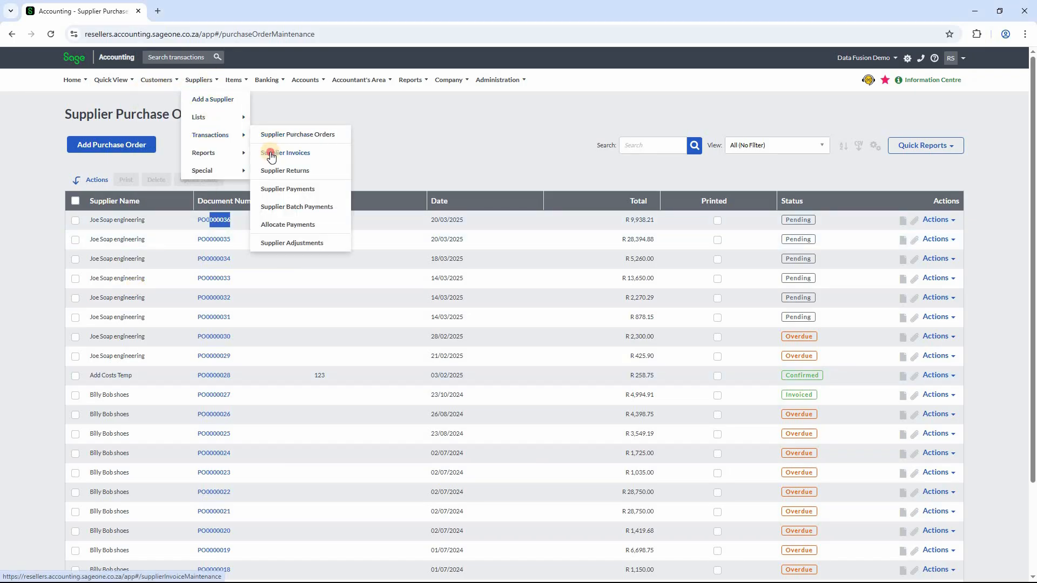
left_click(273, 153)
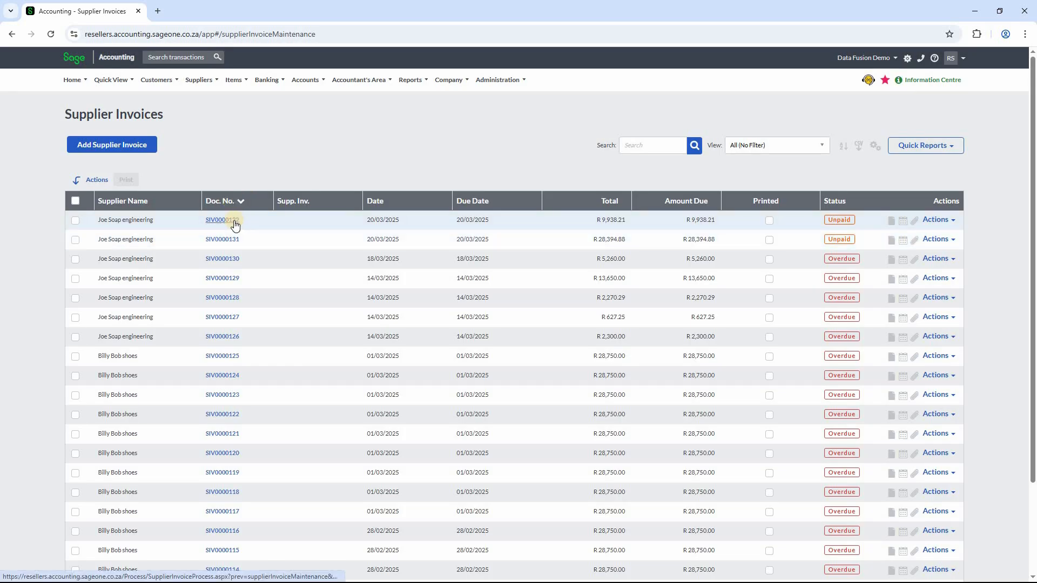
left_click(235, 224)
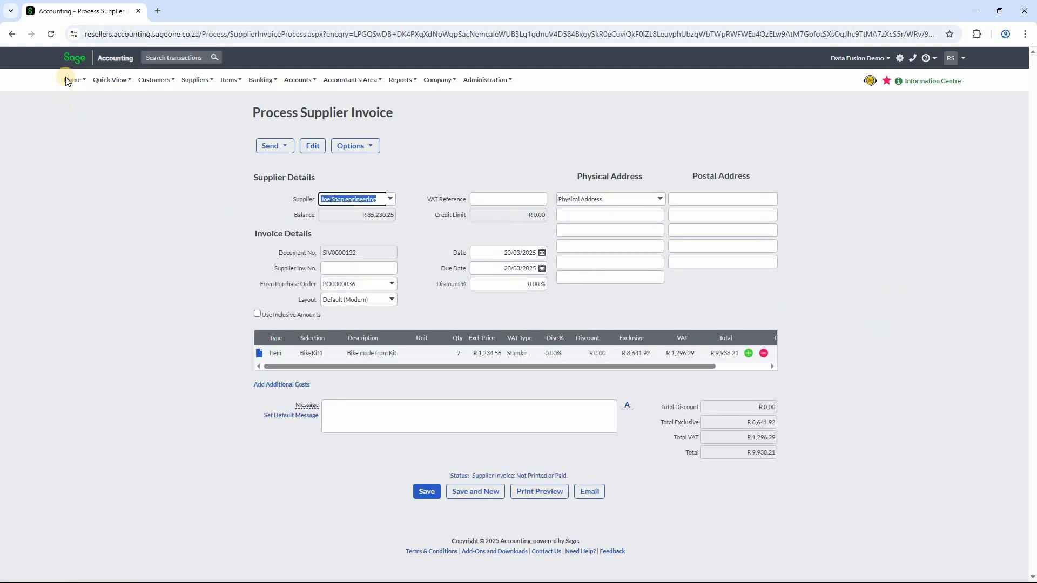
Step: Search the Sage list of items for "bike" and highlight BikeKit1's quantity on hand
left_click(228, 79)
mouse_move(232, 114)
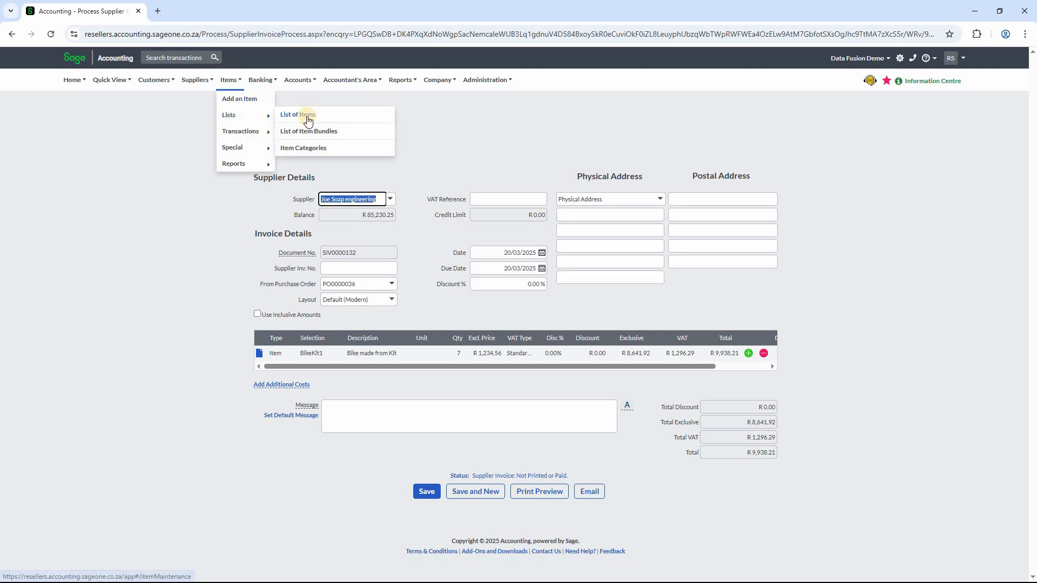
left_click(339, 115)
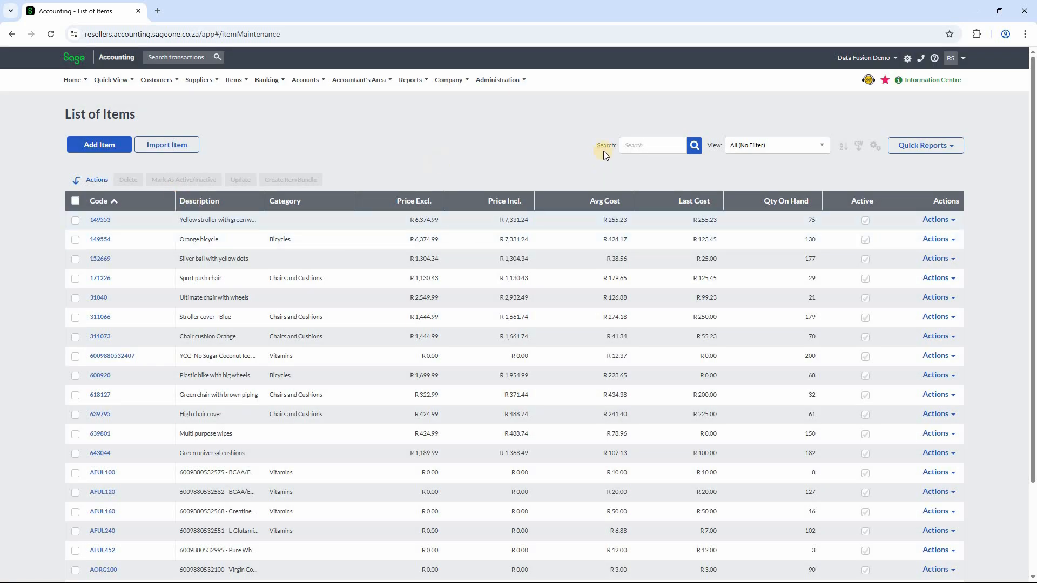
left_click(659, 147)
type("bike")
left_click(694, 145)
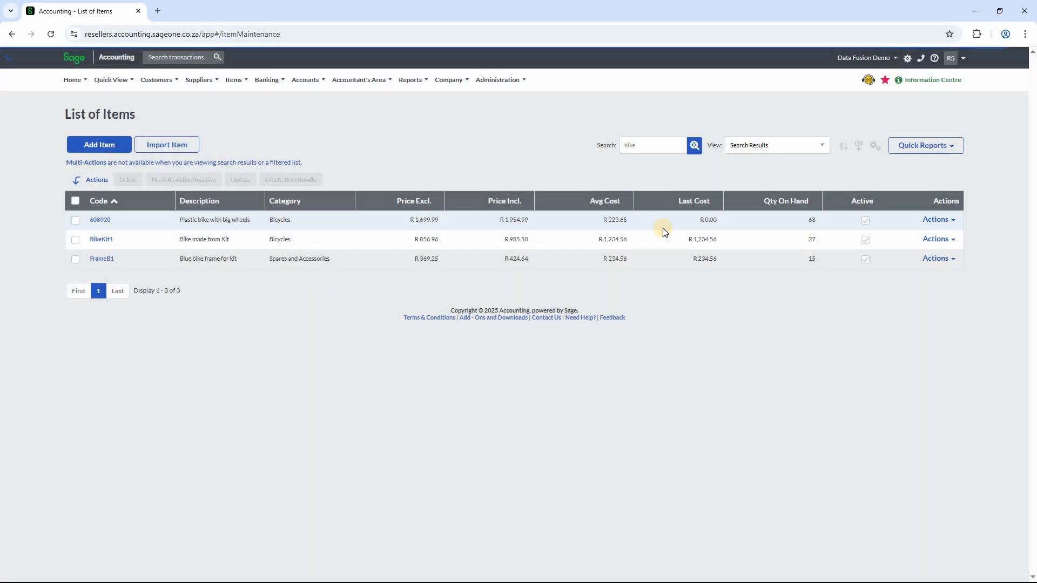
double_click(813, 239)
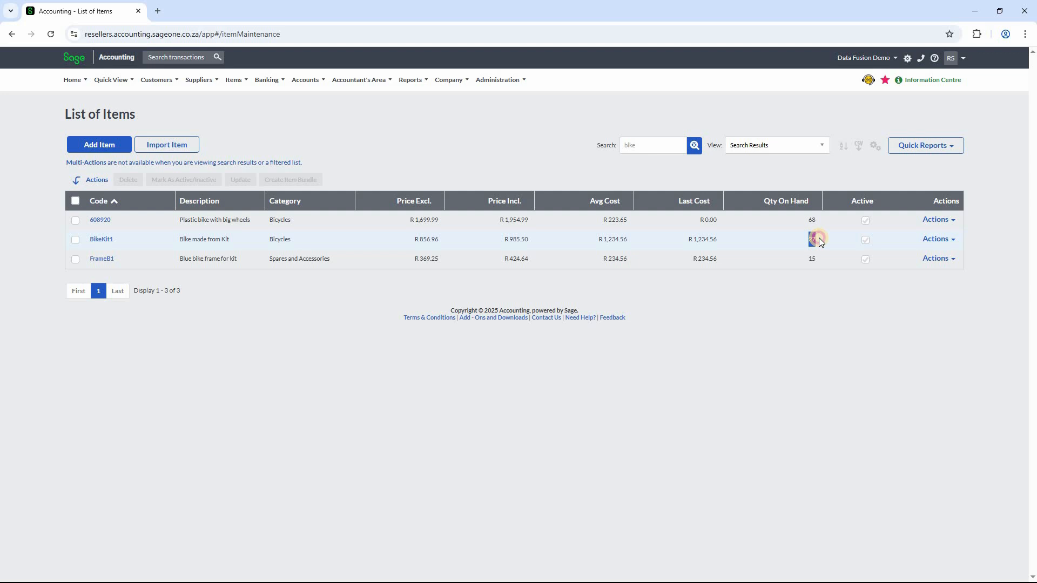
Step: Open the BikeKit1 item and show the supplier invoice details behind its activity
left_click(104, 241)
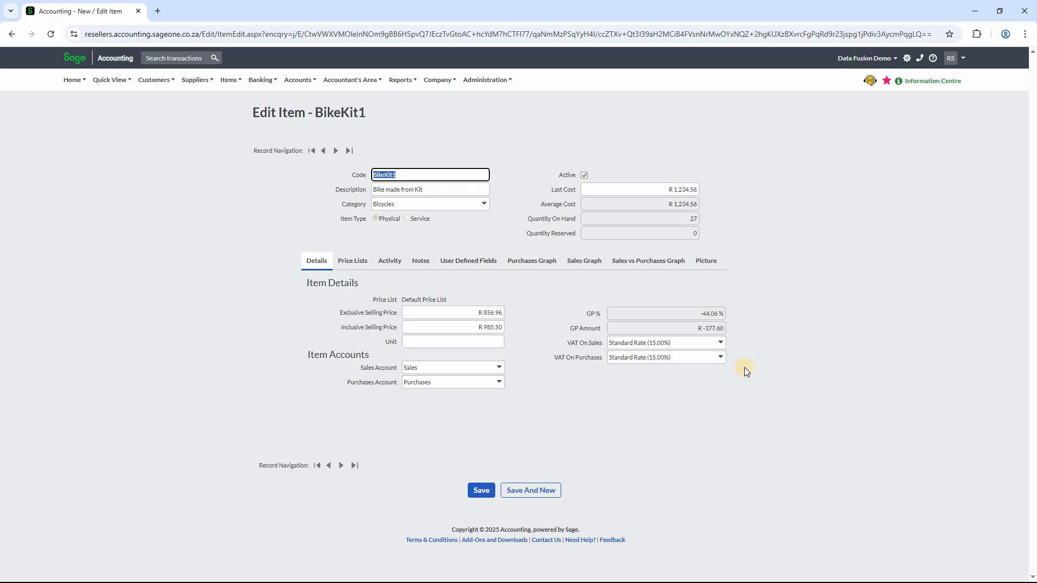
left_click(391, 263)
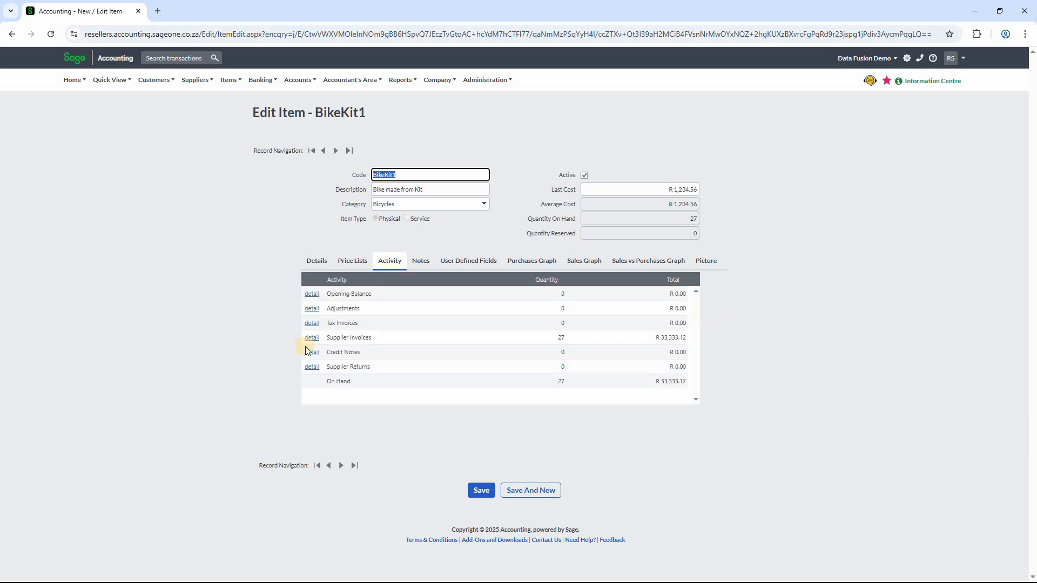
left_click(311, 338)
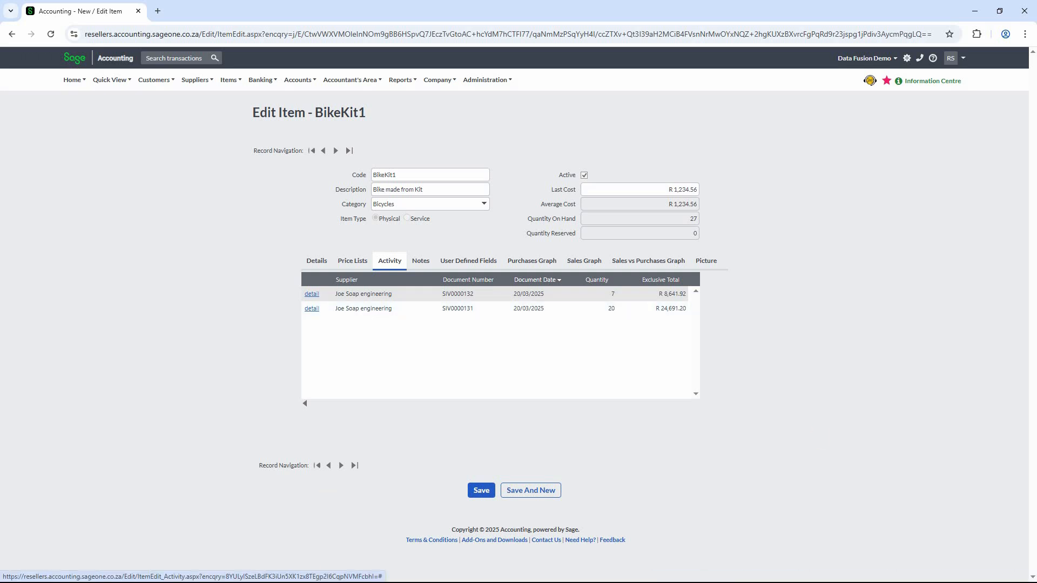
Step: Switch to Data Fusion and search its Items Master List for "bike" to compare the Sage and Data Fusion on-hand quantities
key("alt+Tab")
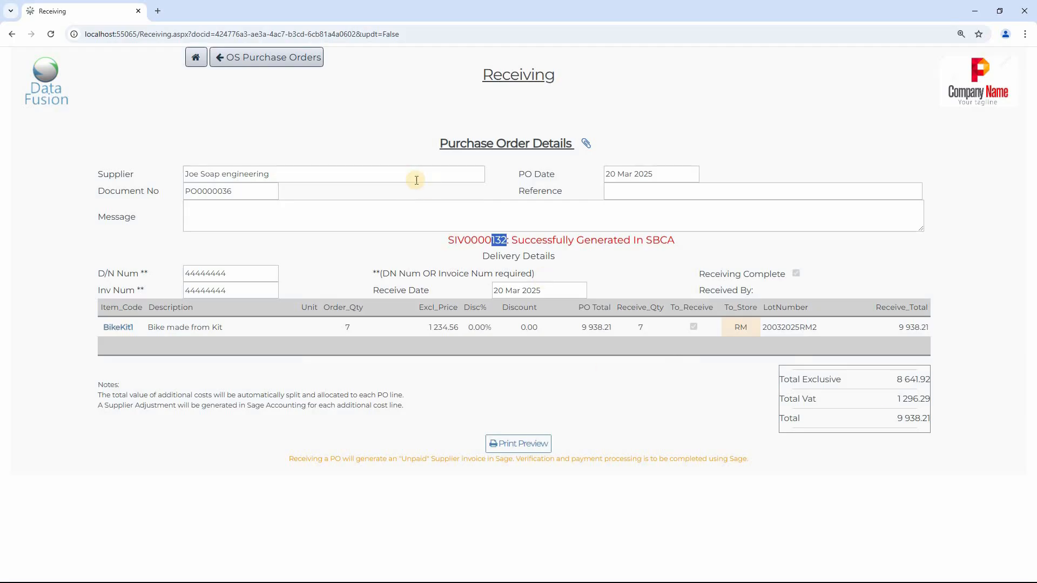
left_click(195, 60)
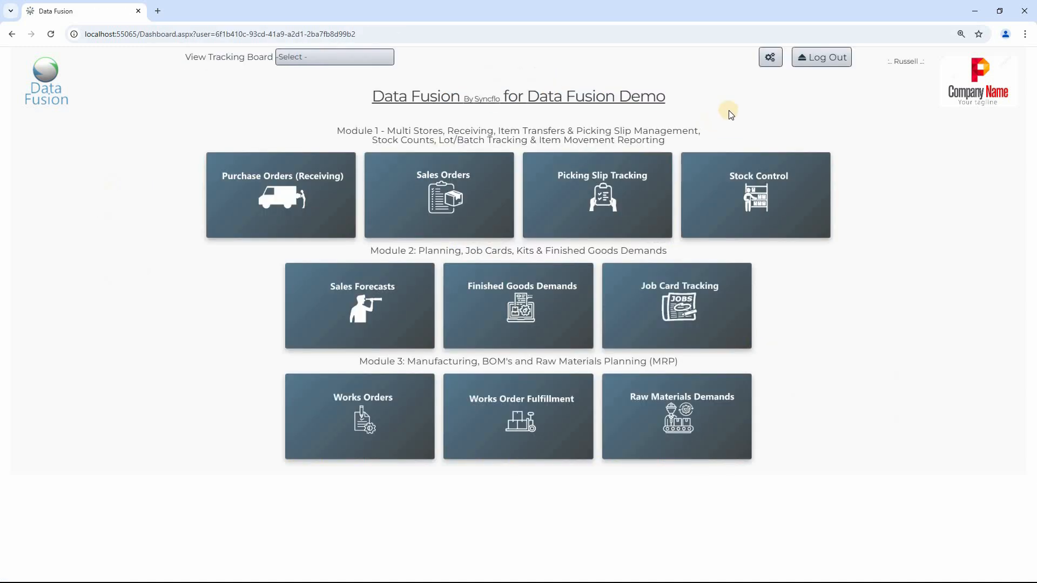
left_click(769, 62)
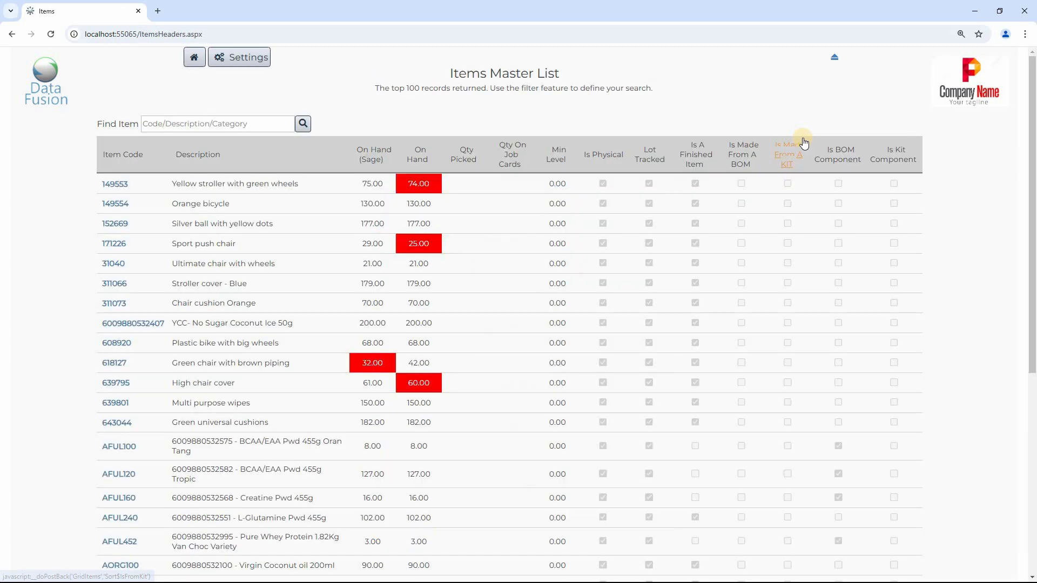
left_click(242, 121)
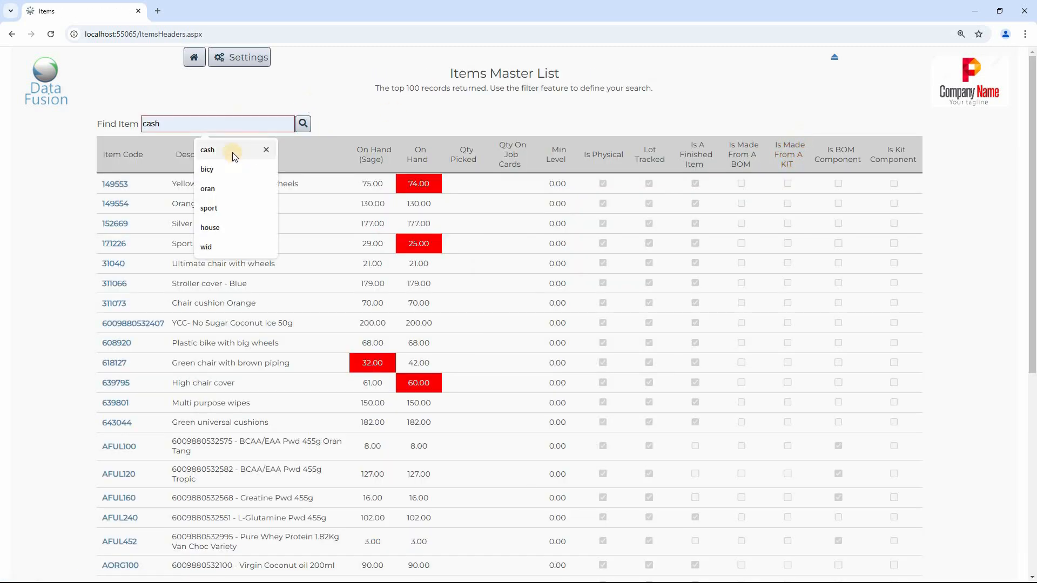
type("bike")
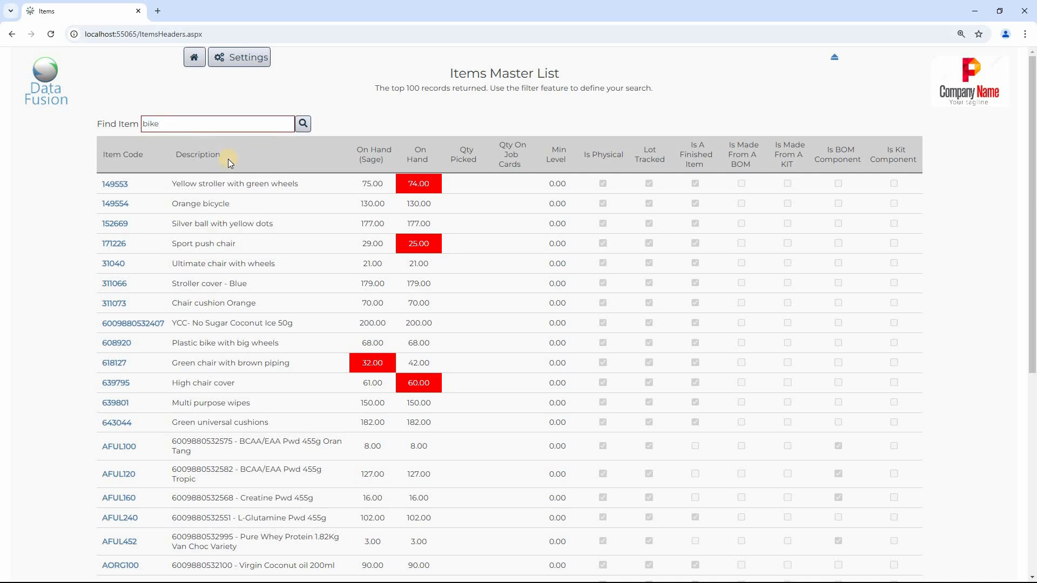
key("Return")
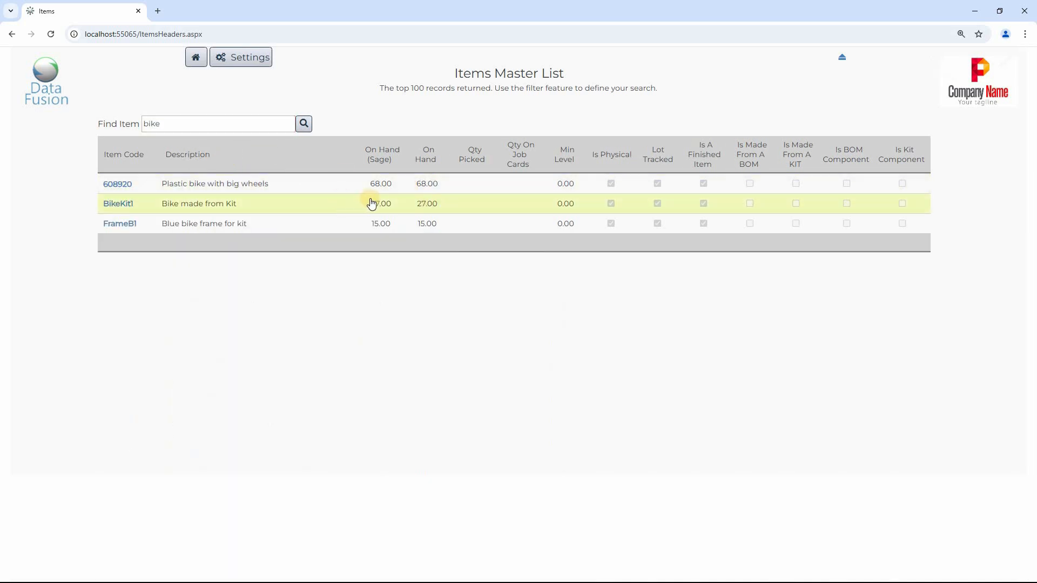
Step: Open the Stock/Lot Movement analysis in Stock Control and search the movements of the item "Bike made from Kit"
left_click(196, 58)
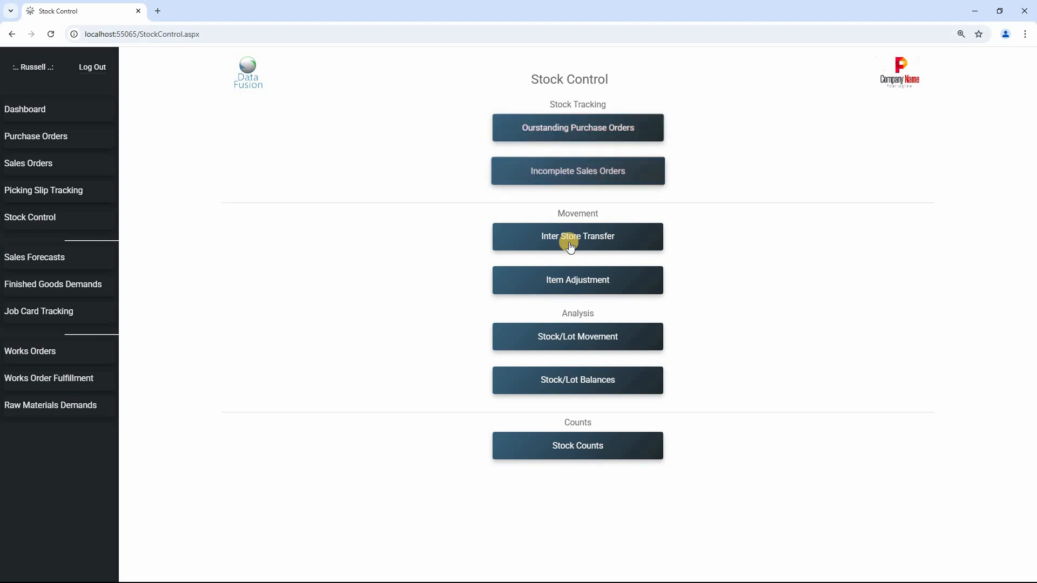
left_click(577, 339)
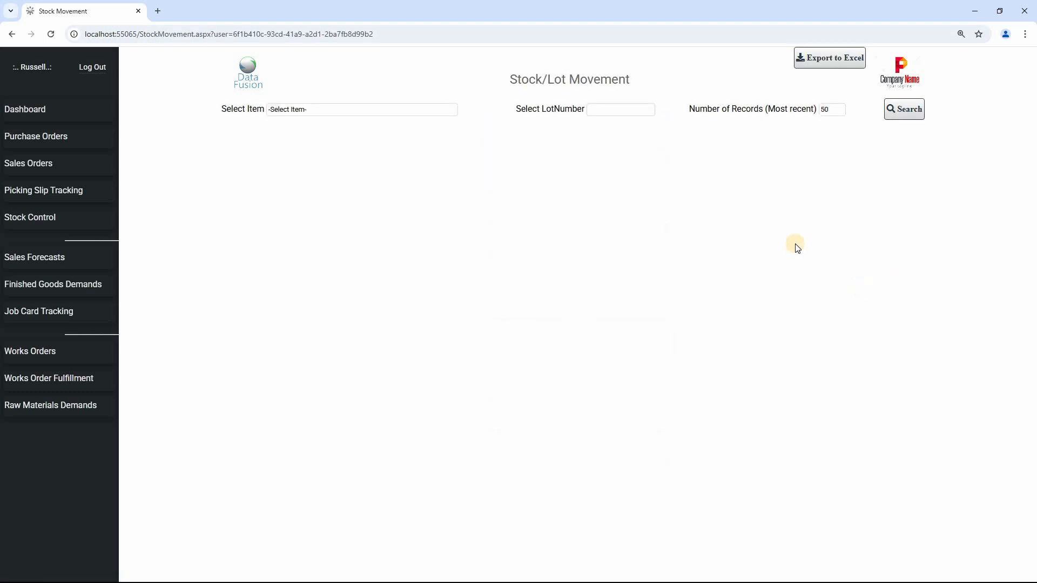
left_click(328, 110)
key("b")
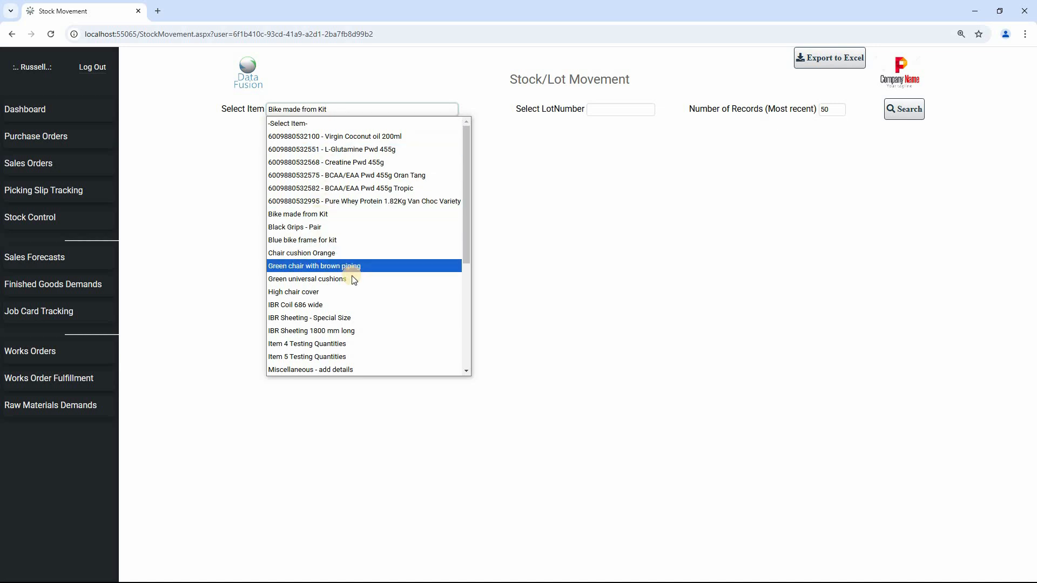
left_click(341, 108)
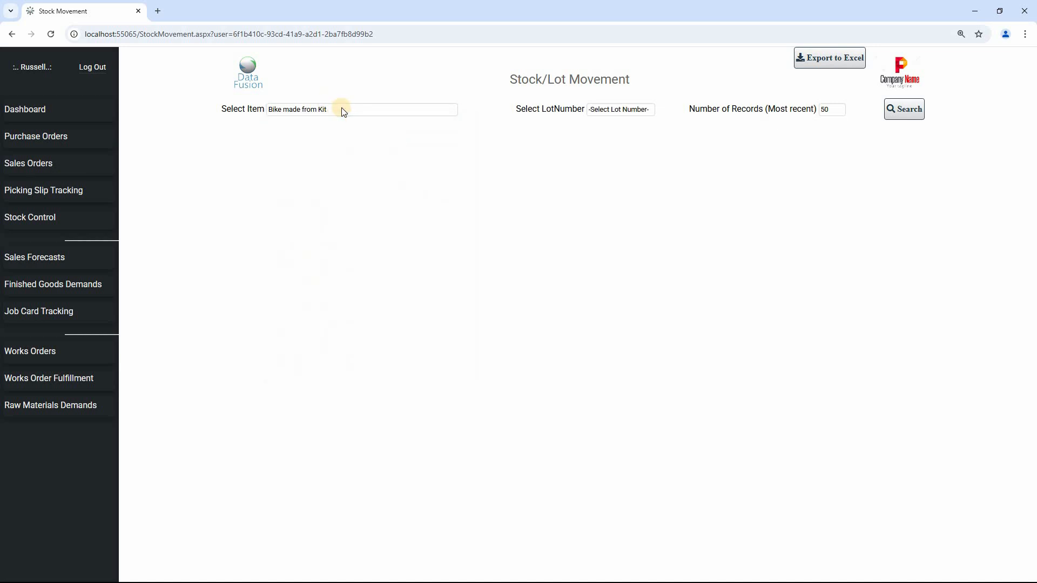
left_click(343, 108)
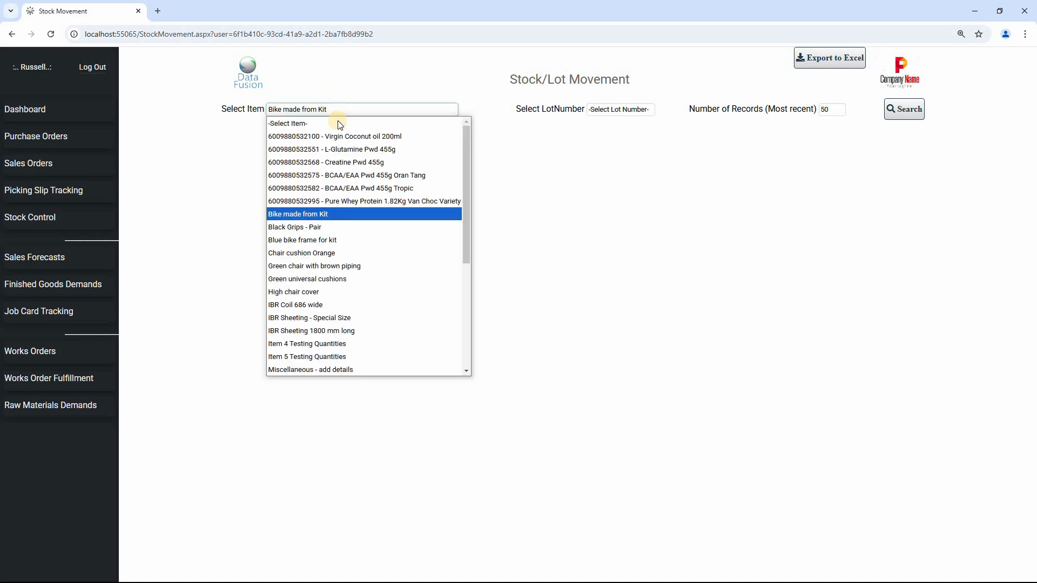
left_click(365, 212)
left_click(909, 116)
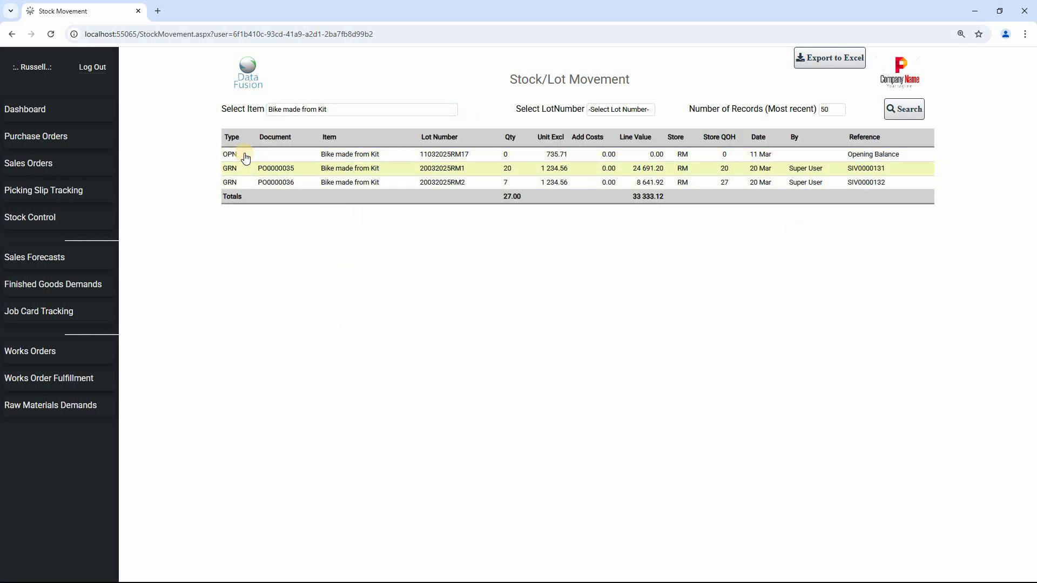
Step: Highlight the opening balance quantity and both GRN lines' invoice references and quantities in the movement results
double_click(506, 155)
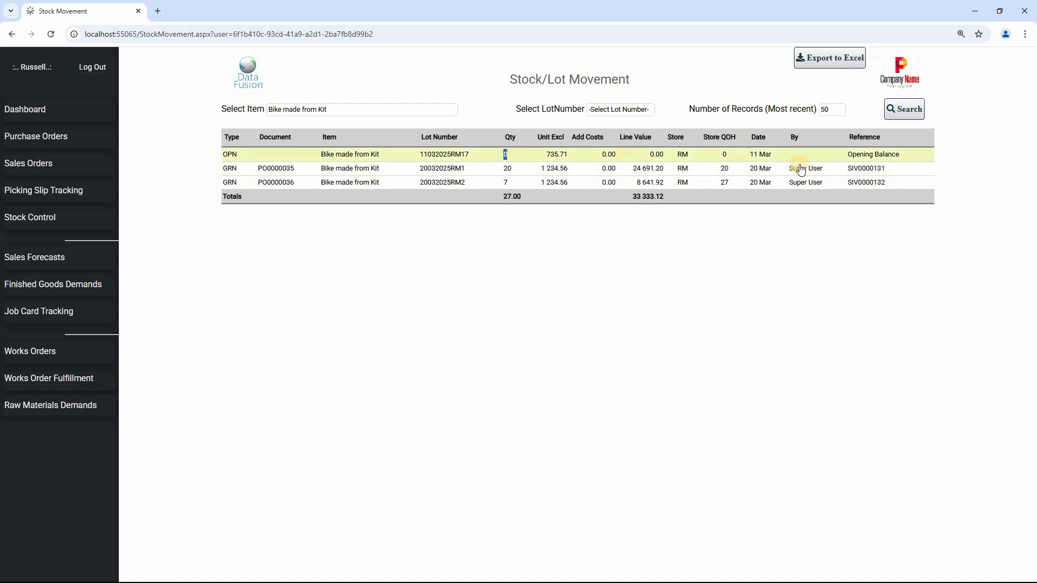
double_click(880, 170)
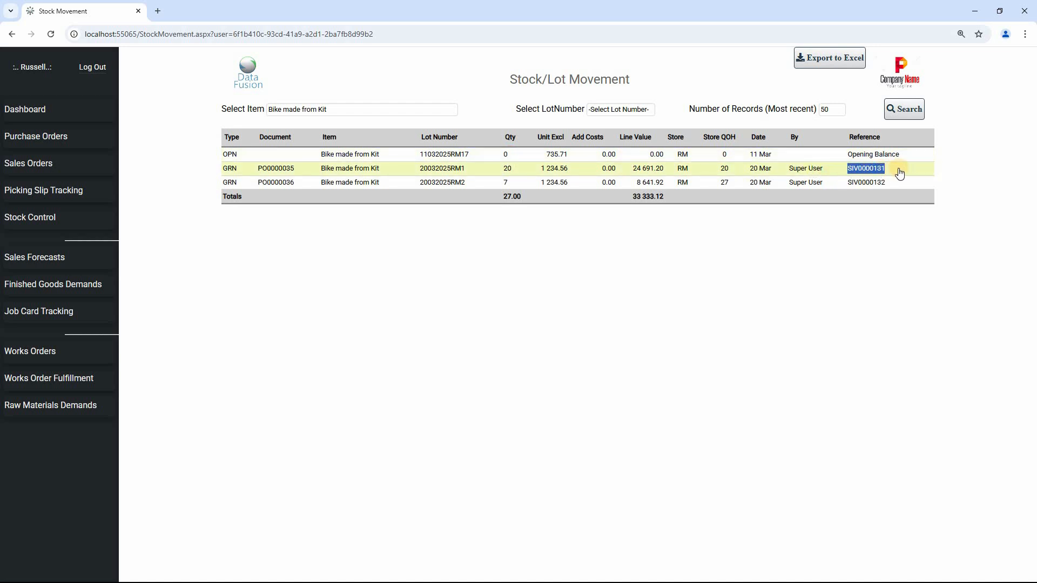
double_click(508, 168)
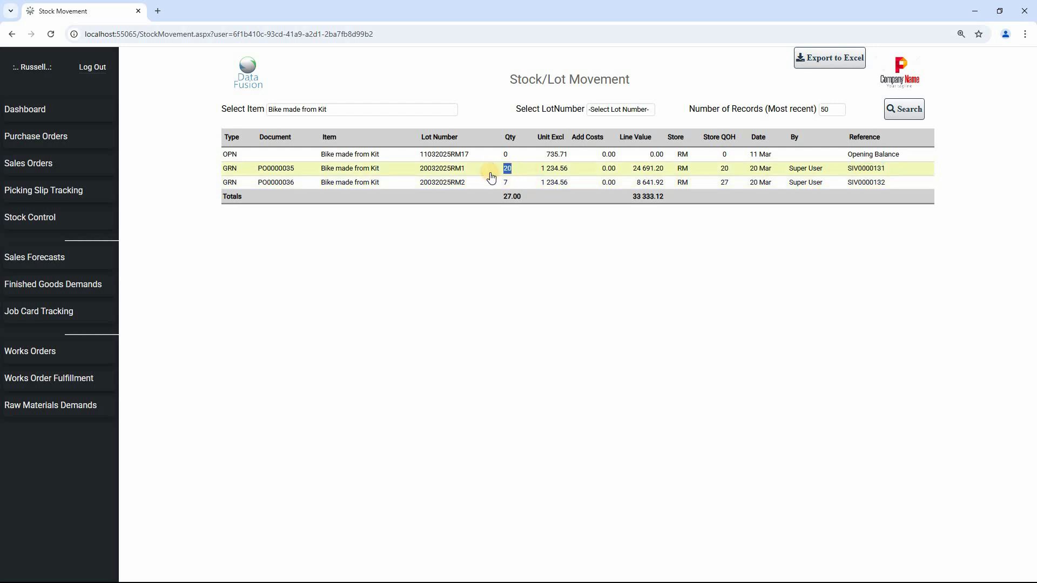
double_click(862, 182)
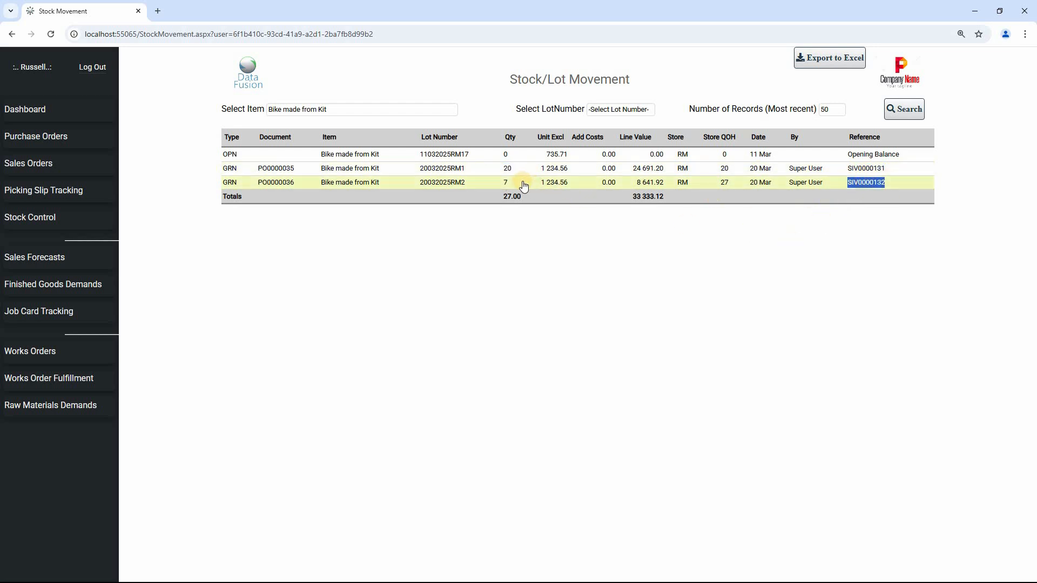
double_click(489, 185)
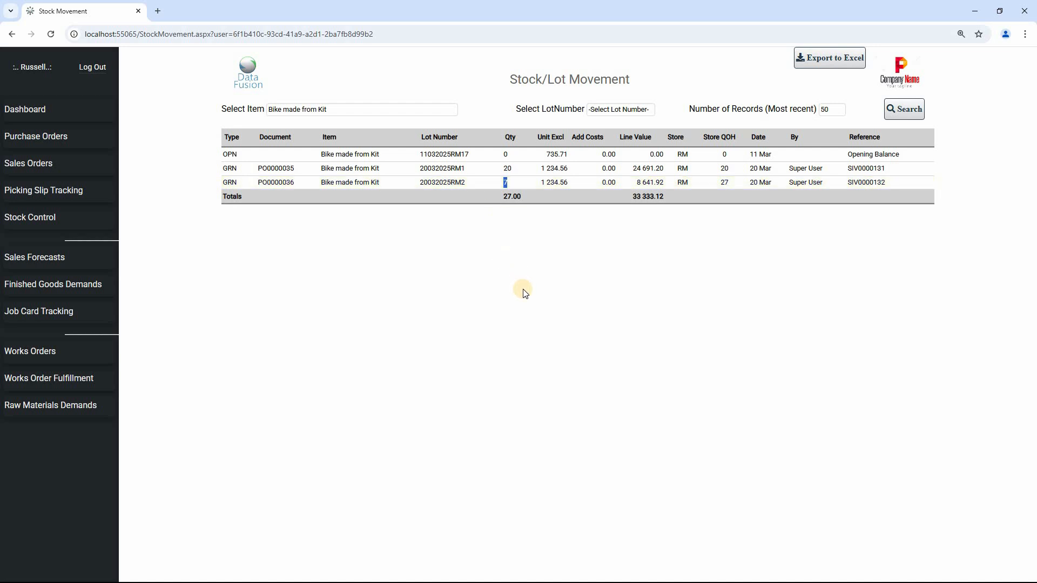